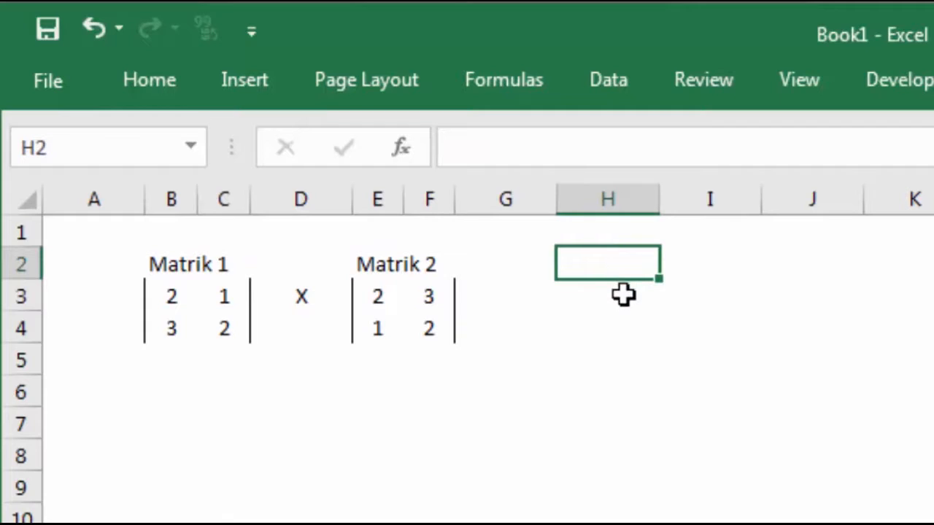
# - Enter the heading Hasil in H2 and narrow columns H and I to match the columns of the two matrices
pyautogui.write('Hasil')
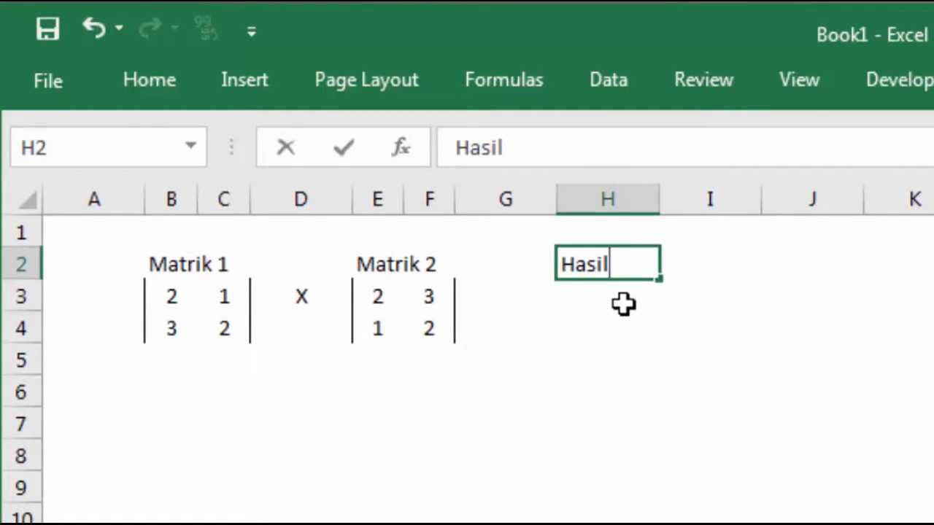
pyautogui.press('Return')
pyautogui.hotkey('shift', 'Right')
pyautogui.hotkey('shift', 'Down')
pyautogui.moveTo(618, 199)
pyautogui.mouseDown()
pyautogui.moveTo(688, 204)
pyautogui.moveTo(616, 202)
pyautogui.mouseUp()
# - Add thin left and right outer borders to the result range H3:I4 and center its cell contents
pyautogui.moveTo(588, 300); pyautogui.dragTo(621, 332)
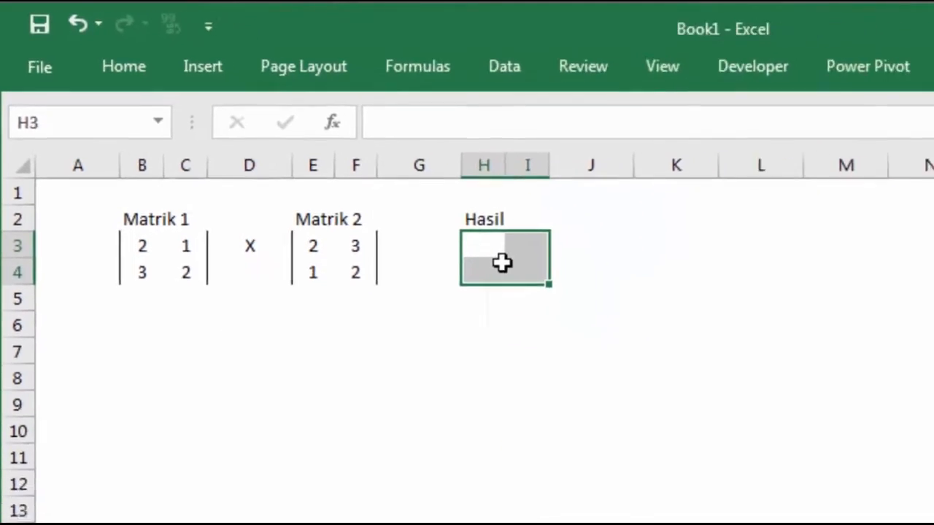
pyautogui.rightClick(502, 262)
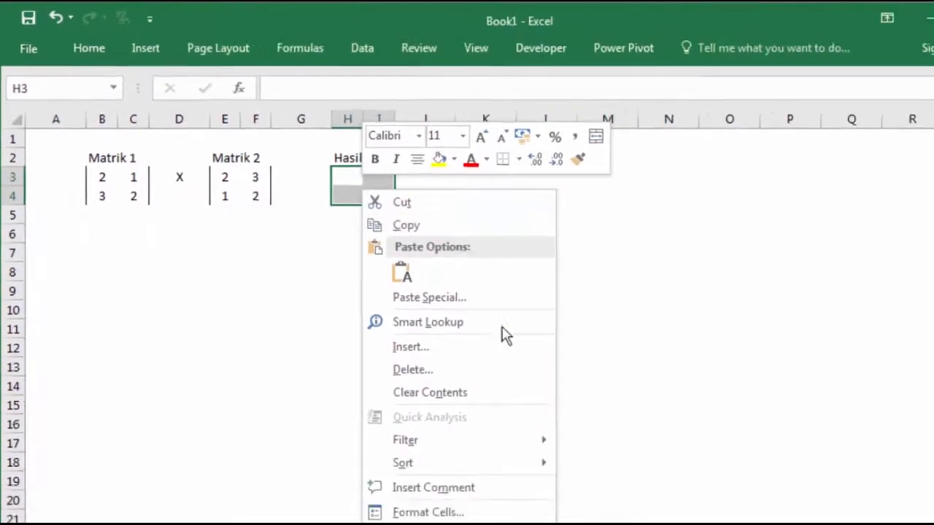
pyautogui.click(423, 457)
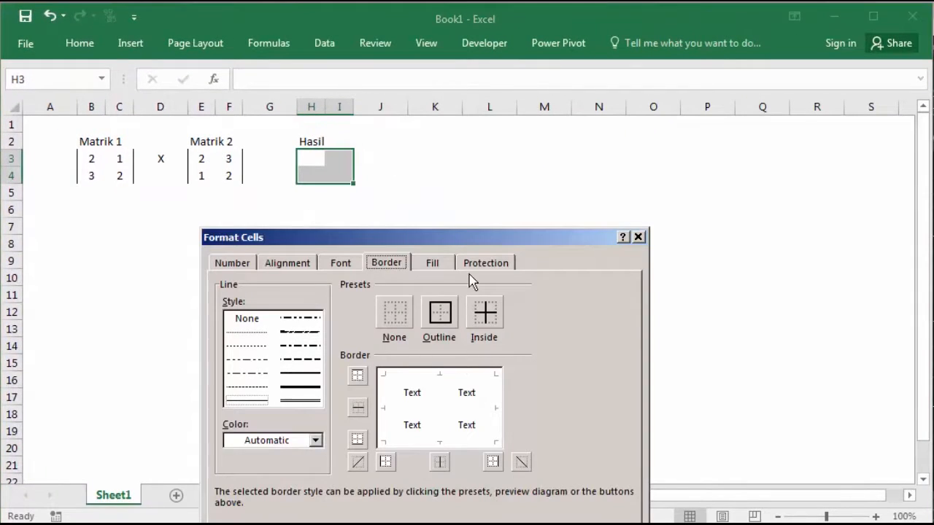
pyautogui.moveTo(481, 241); pyautogui.dragTo(653, 77)
pyautogui.click(558, 242)
pyautogui.click(668, 252)
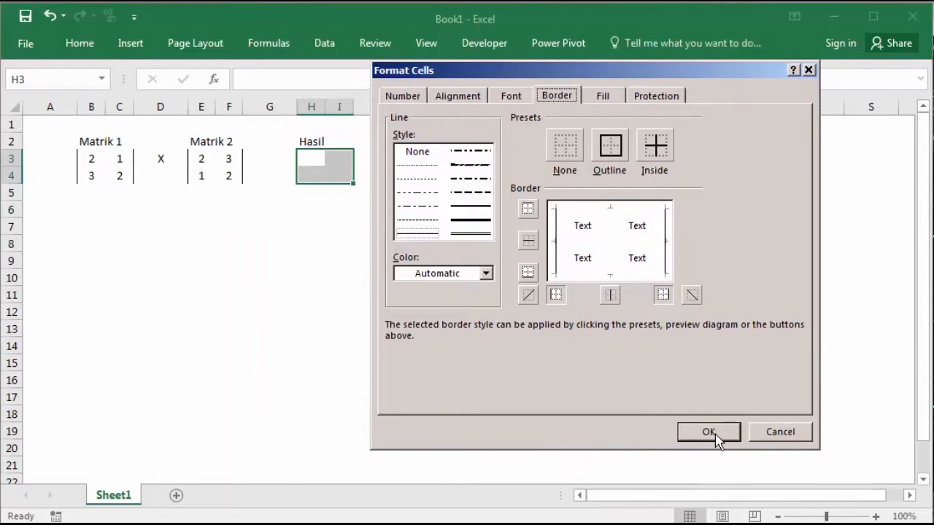
pyautogui.click(715, 434)
pyautogui.click(105, 46)
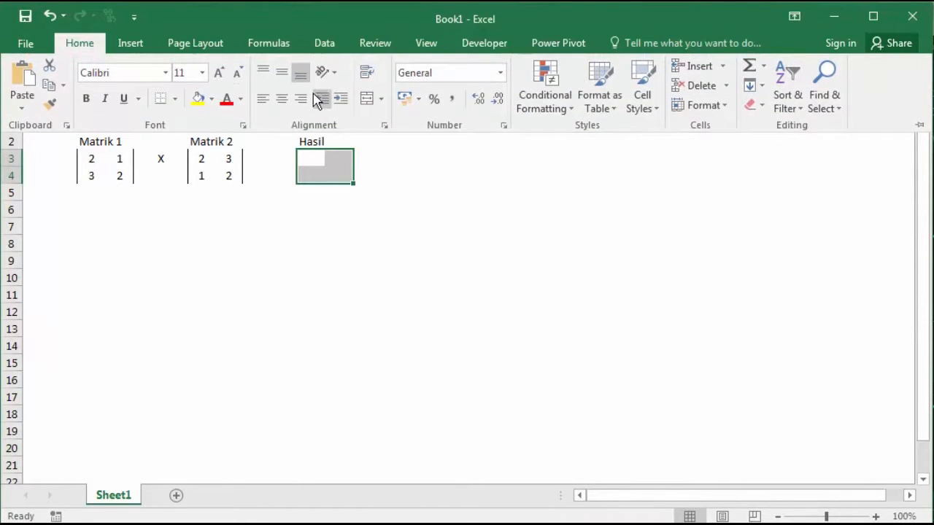
pyautogui.click(344, 219)
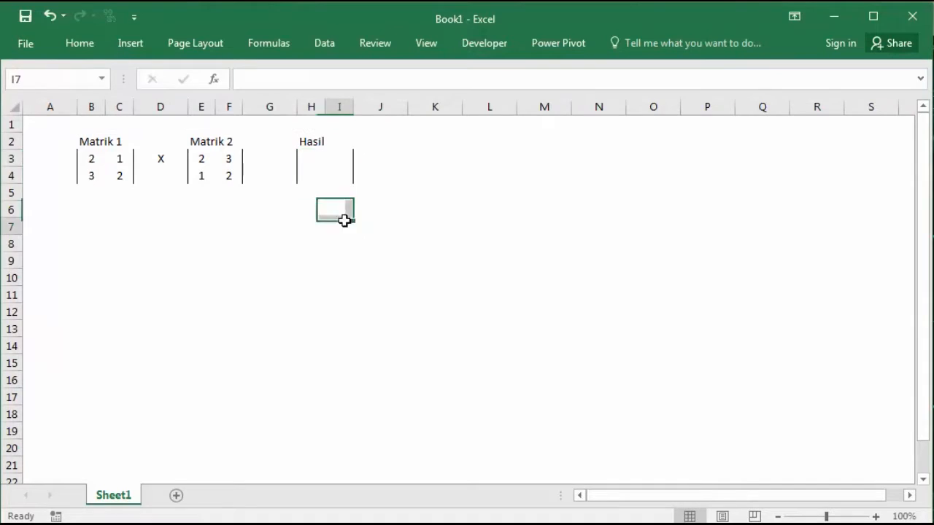
# - Examine which row elements of Matrik 1 pair with which column elements of Matrik 2 for the Hasil cells
pyautogui.click(315, 159)
pyautogui.click(447, 220)
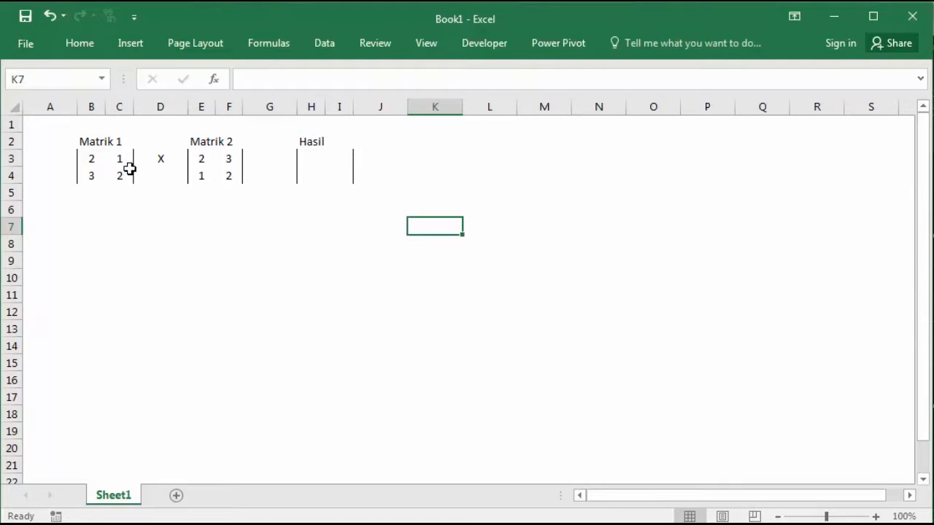
pyautogui.click(92, 160)
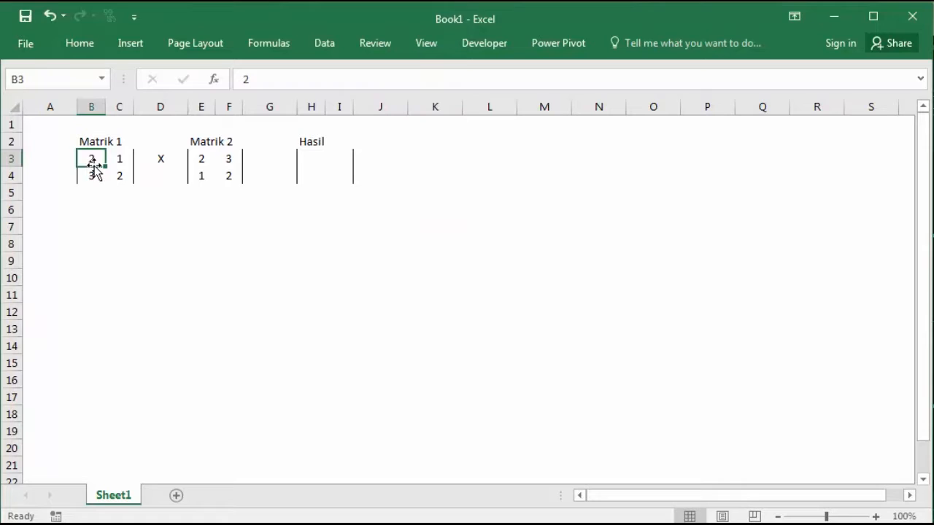
pyautogui.click(203, 161)
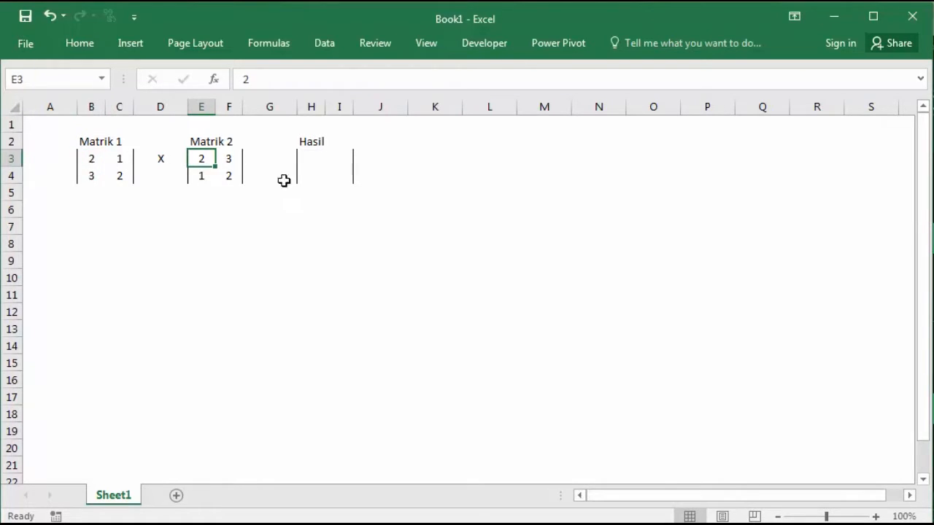
pyautogui.click(312, 159)
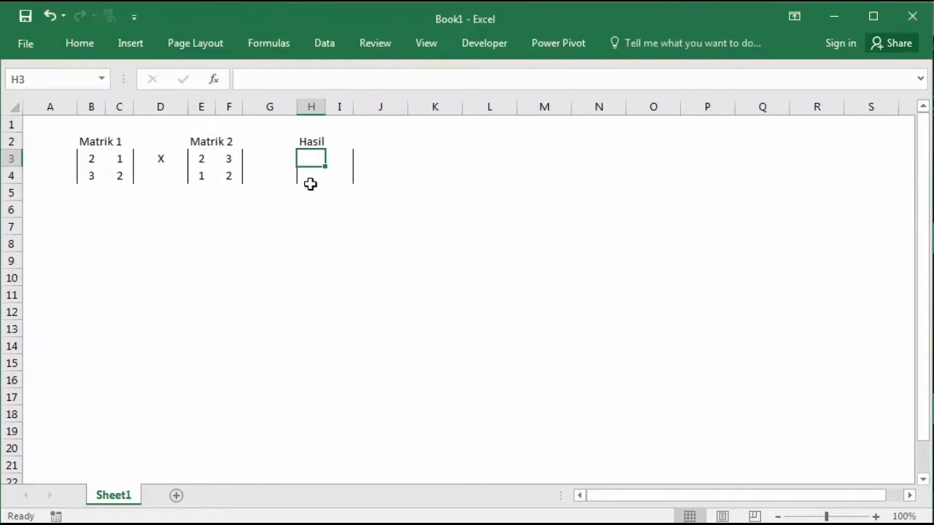
pyautogui.click(92, 176)
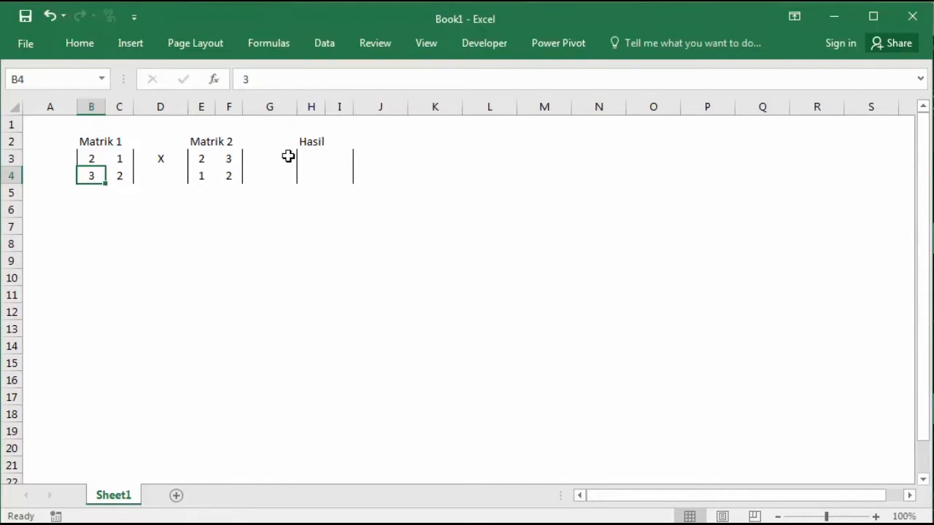
pyautogui.press('Up')
pyautogui.click(203, 159)
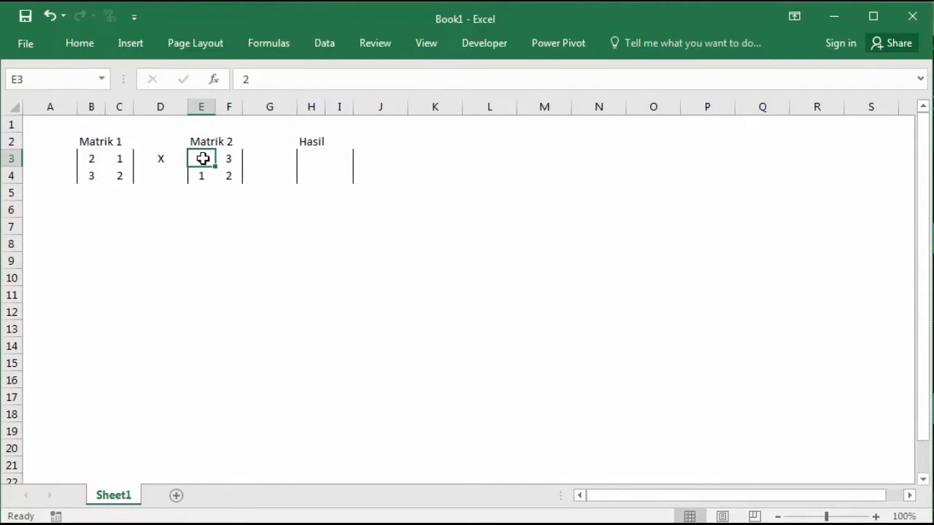
pyautogui.click(92, 177)
pyautogui.click(232, 159)
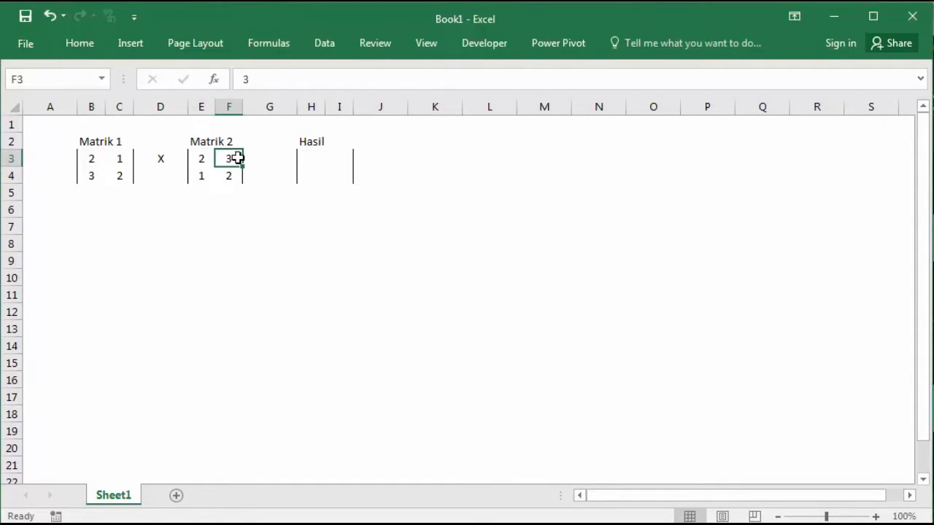
pyautogui.click(304, 175)
pyautogui.click(329, 156)
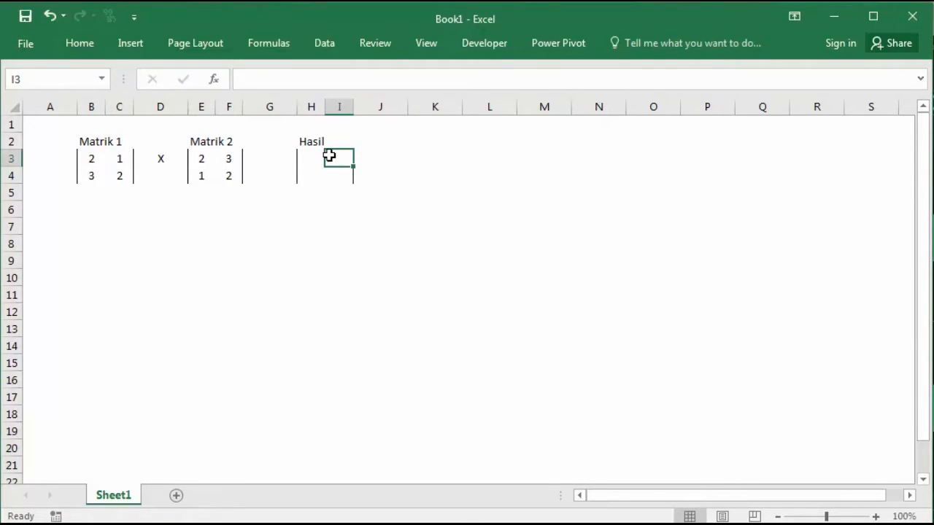
pyautogui.click(87, 160)
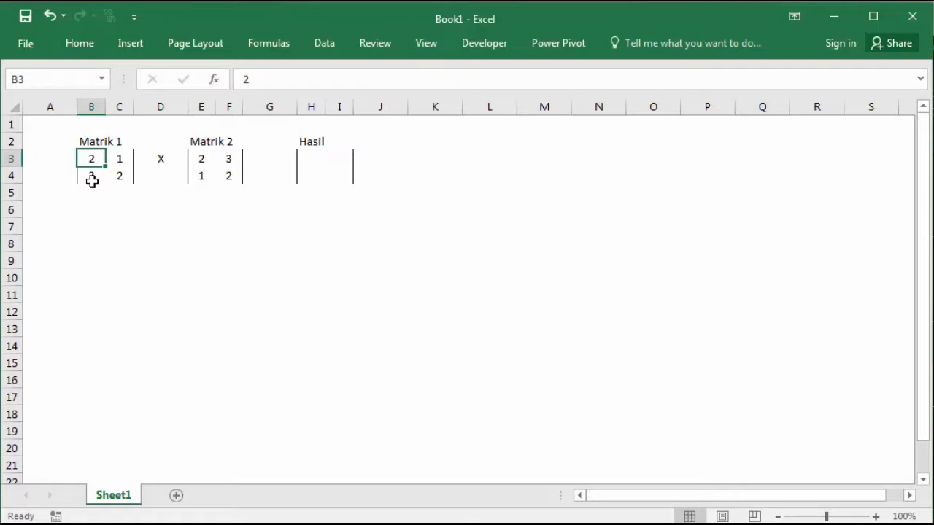
pyautogui.click(228, 154)
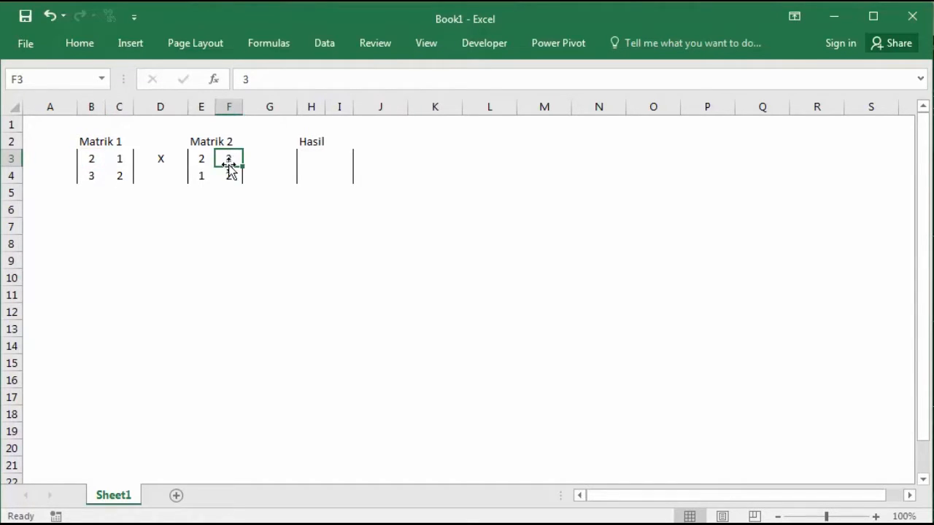
pyautogui.click(118, 162)
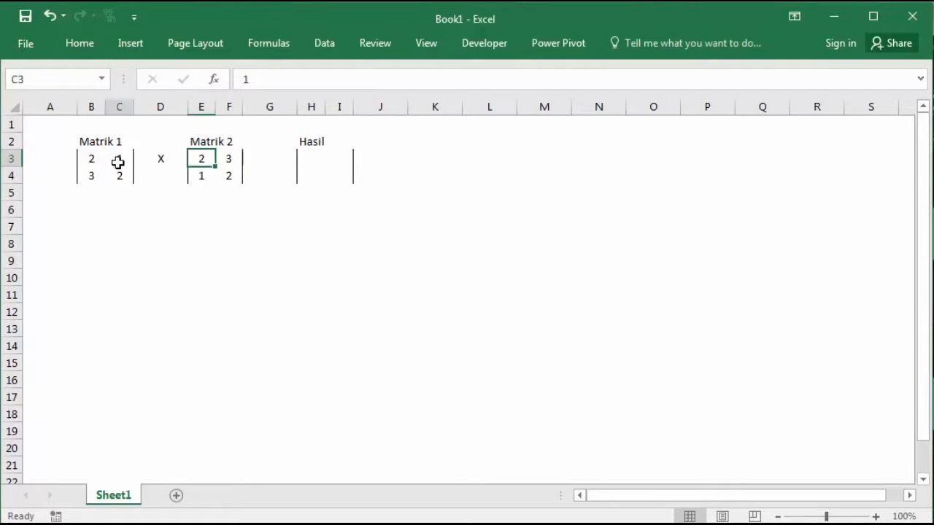
pyautogui.click(230, 177)
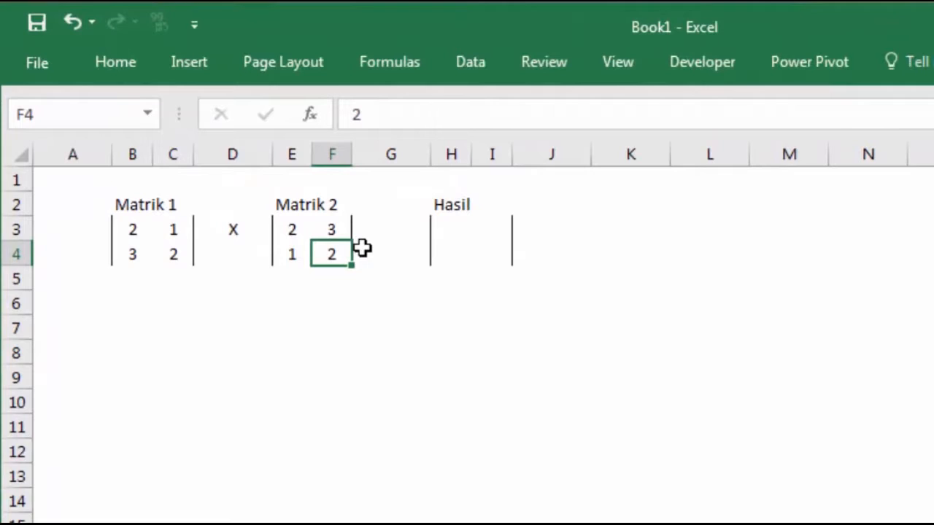
# - Enter the formula =(B3*E3)+(C3*E4) in H3 for the first element of the Hasil matrix
pyautogui.click(444, 232)
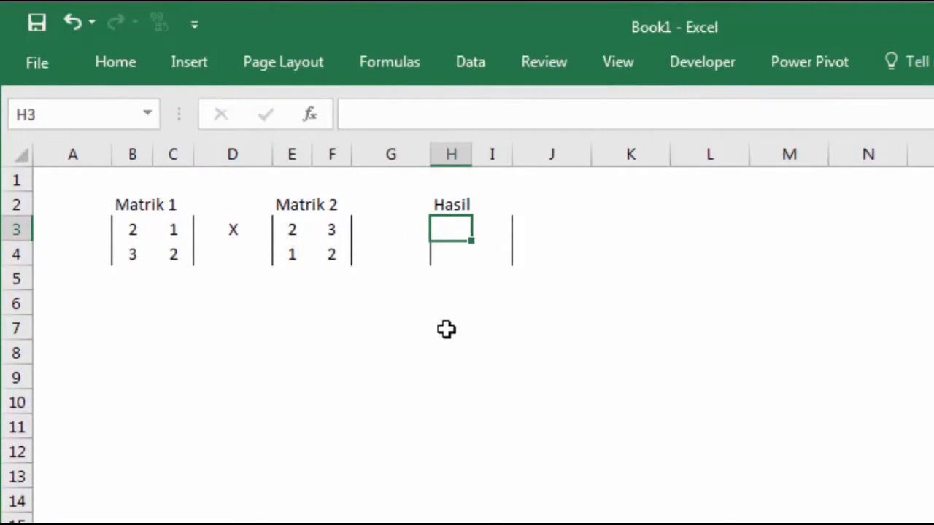
pyautogui.write('=(')
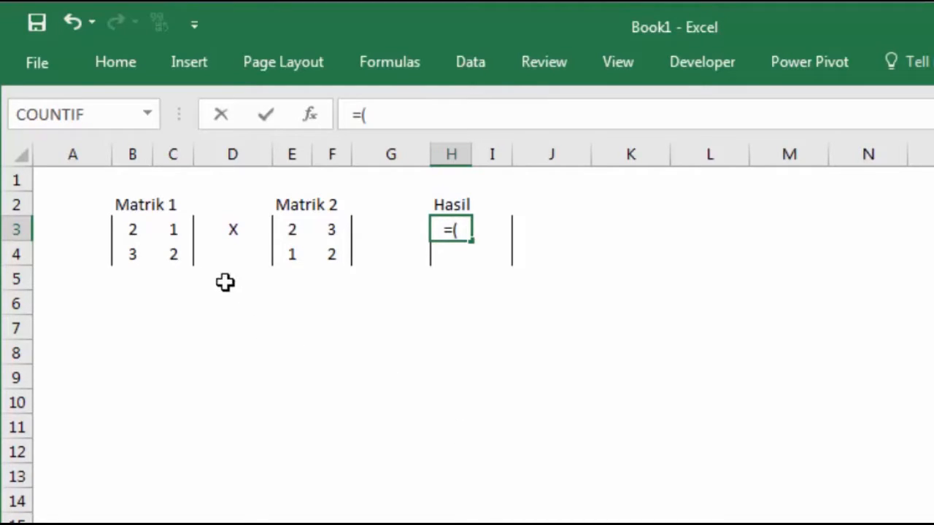
pyautogui.click(143, 232)
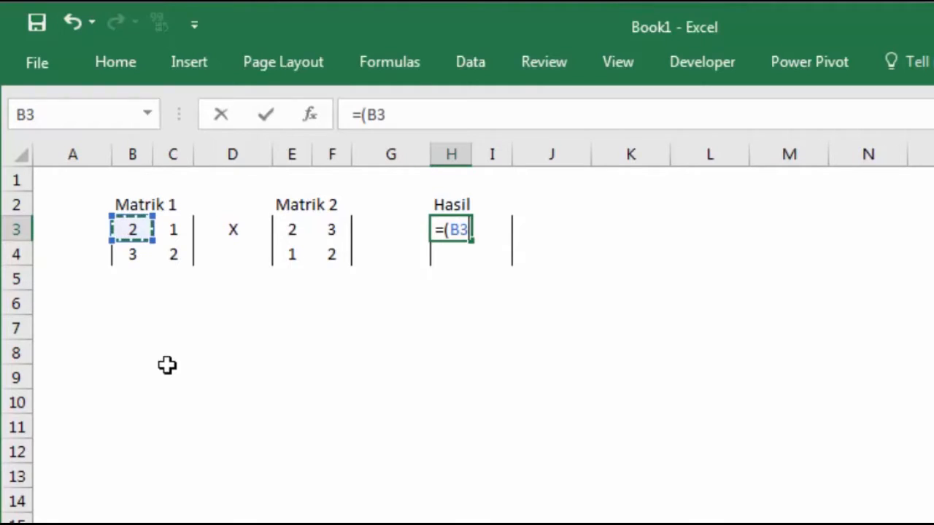
pyautogui.write('*')
pyautogui.click(288, 225)
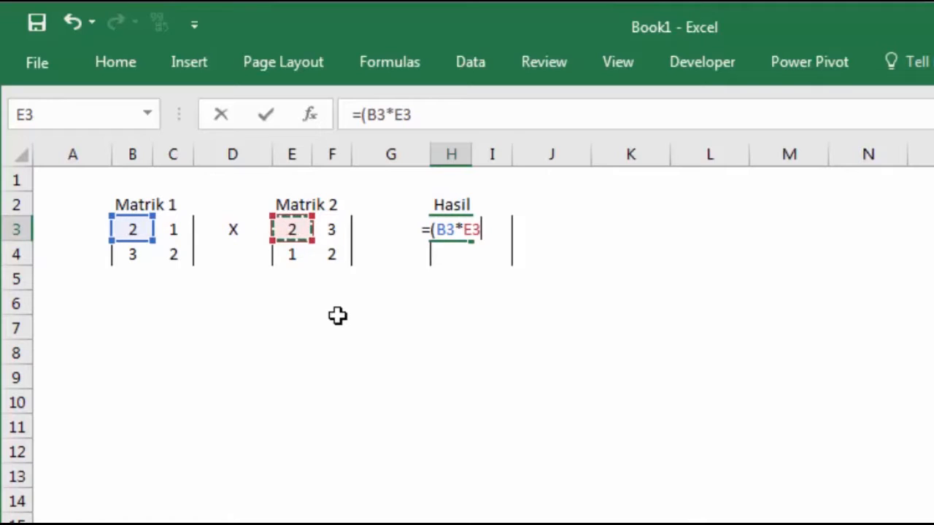
pyautogui.write(')+')
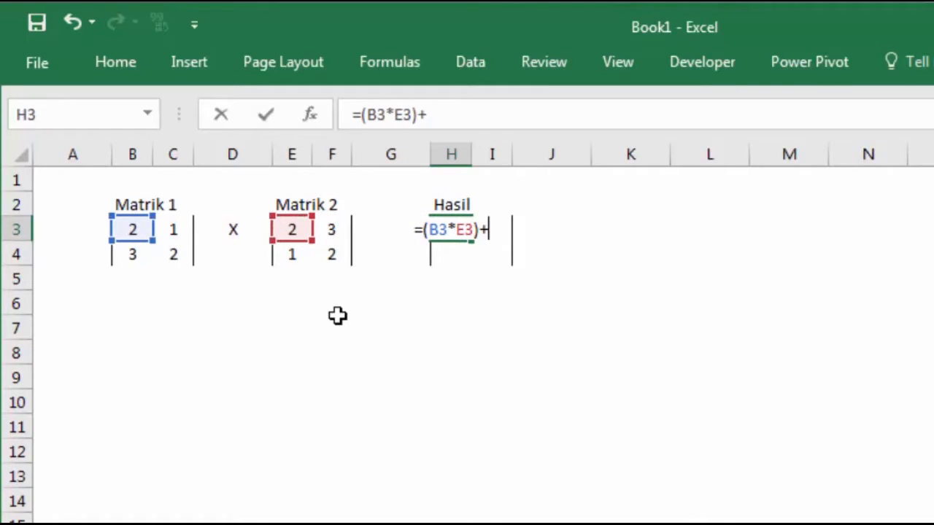
pyautogui.write('(')
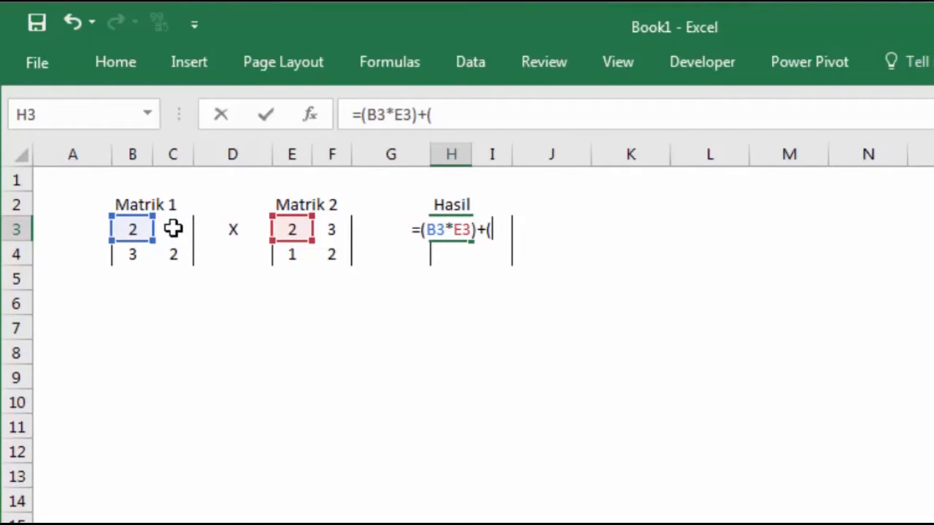
pyautogui.click(173, 228)
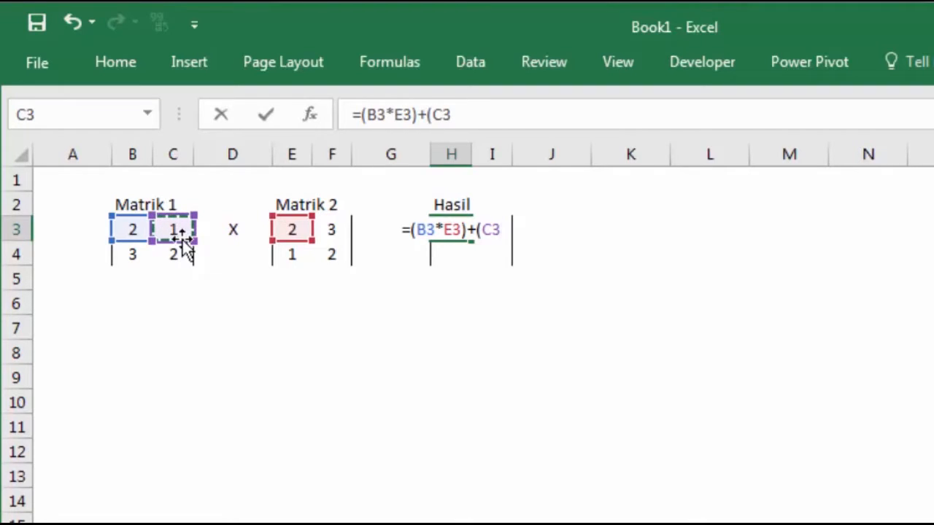
pyautogui.write('*')
pyautogui.click(292, 254)
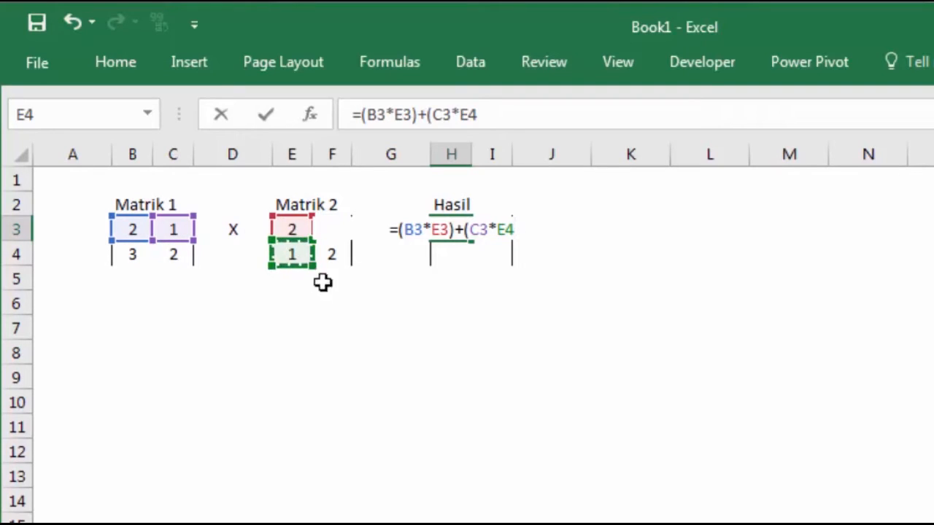
pyautogui.write(')')
pyautogui.press('Return')
pyautogui.click(499, 369)
pyautogui.click(463, 228)
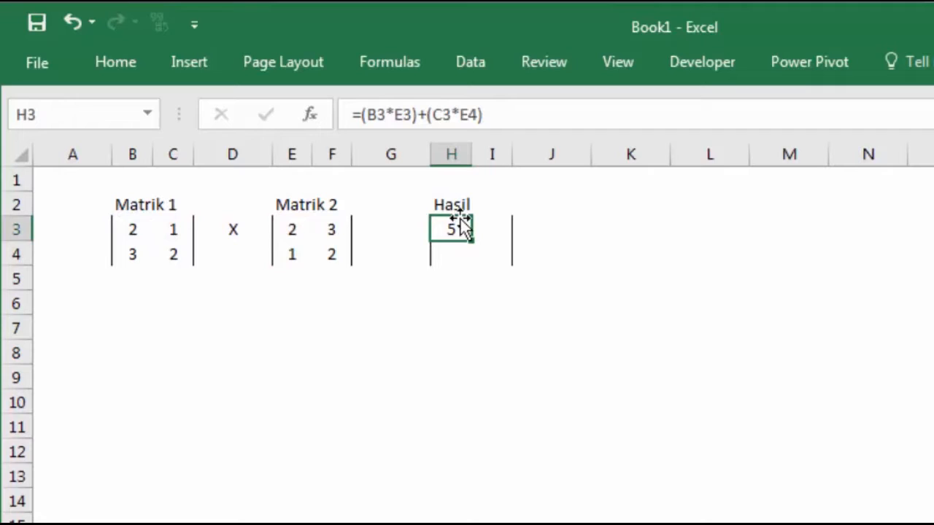
# - Enter the formula =(B4*E3)+(C4*E4) in H4 for the second-row, first-column element of the Hasil matrix
pyautogui.click(450, 256)
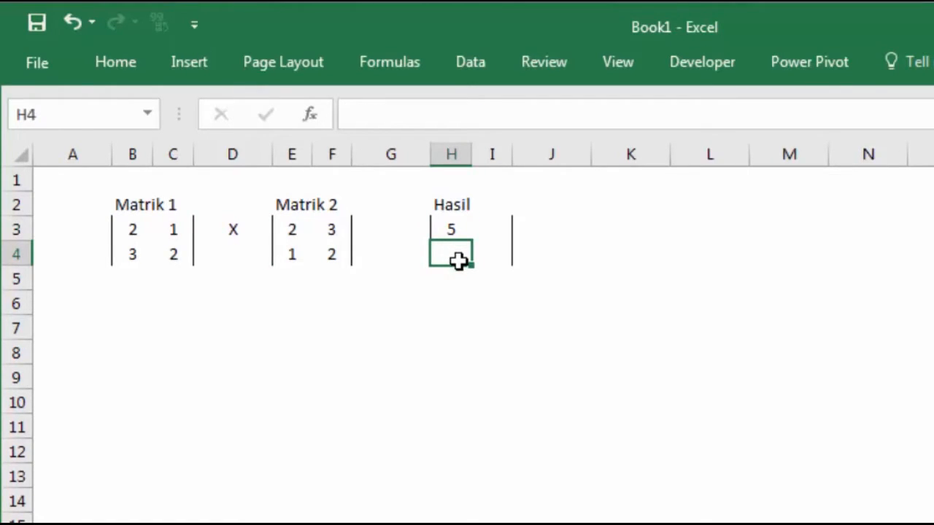
pyautogui.write('=(')
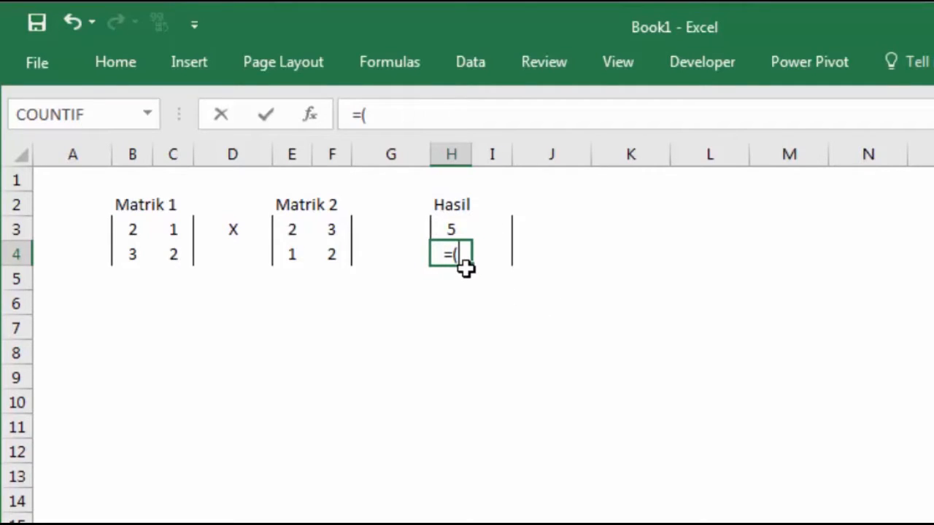
pyautogui.click(128, 252)
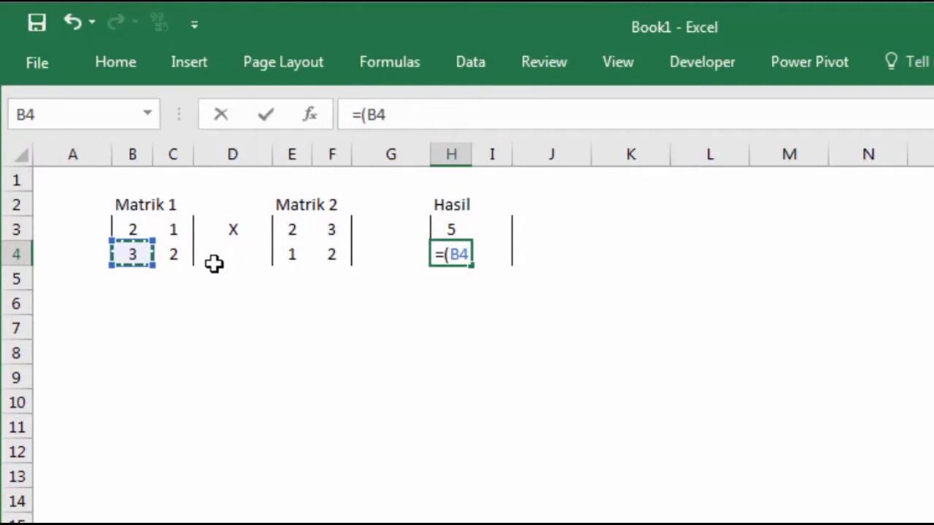
pyautogui.write('*')
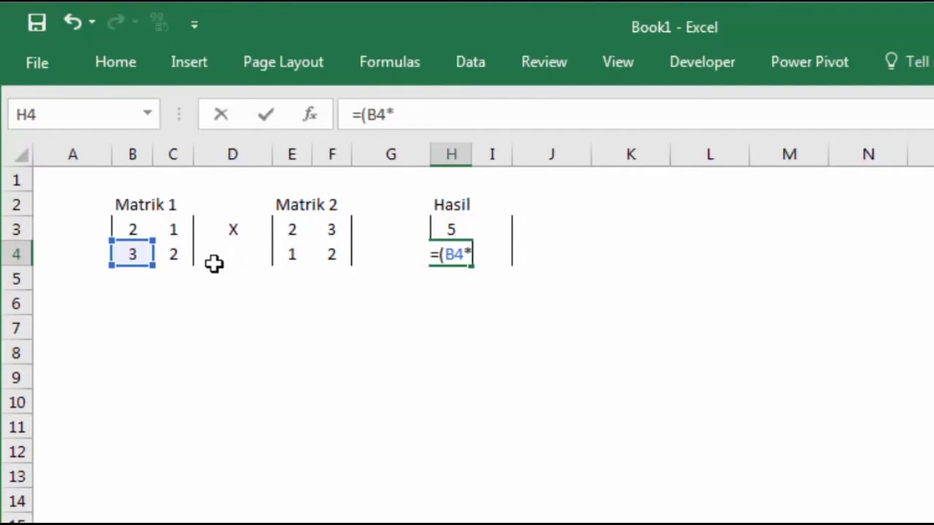
pyautogui.click(295, 229)
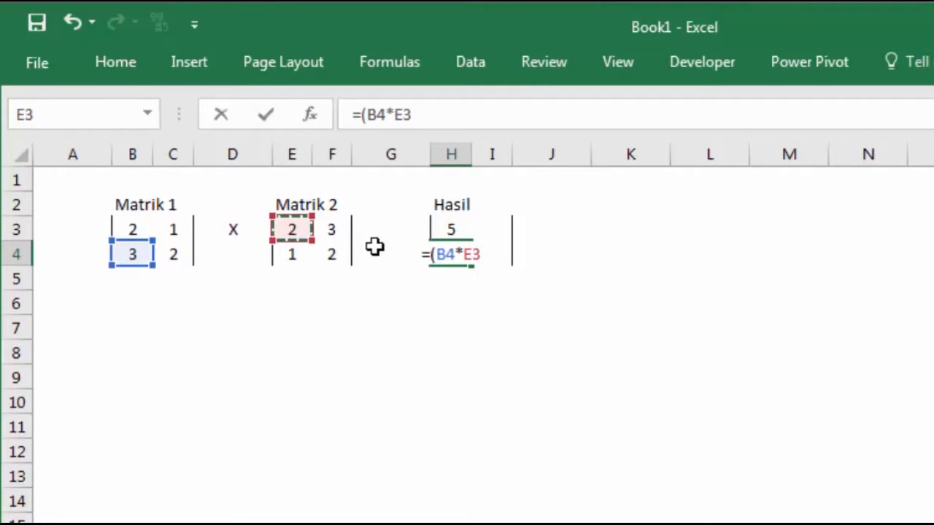
pyautogui.write(')+(')
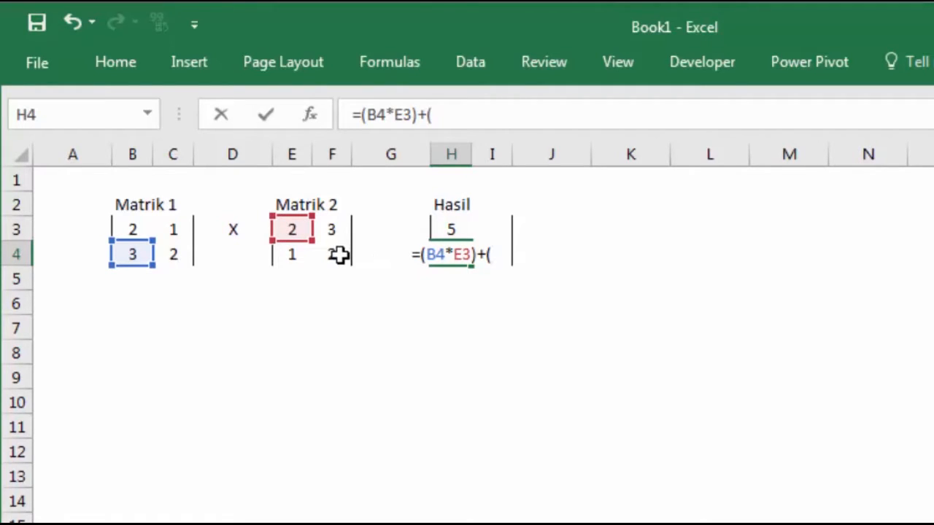
pyautogui.click(176, 253)
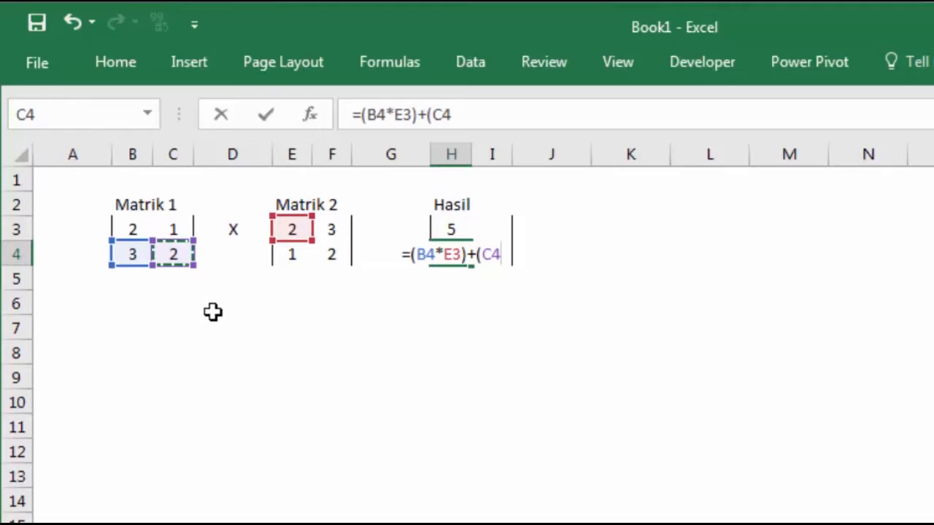
pyautogui.write('*')
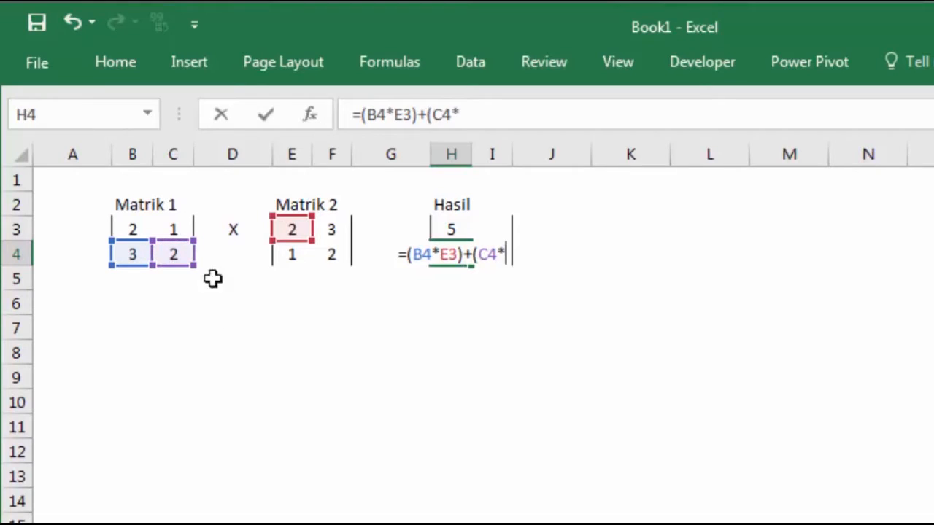
pyautogui.click(292, 253)
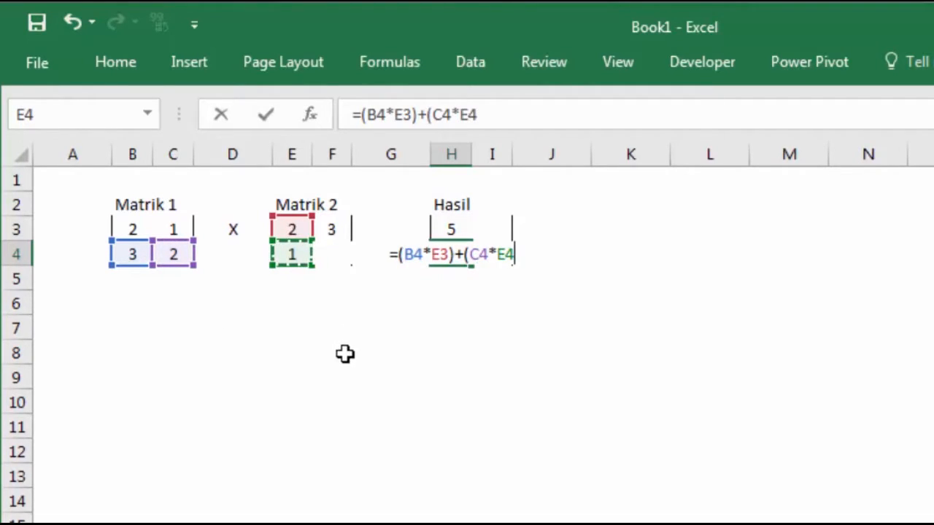
pyautogui.write(')')
pyautogui.press('Return')
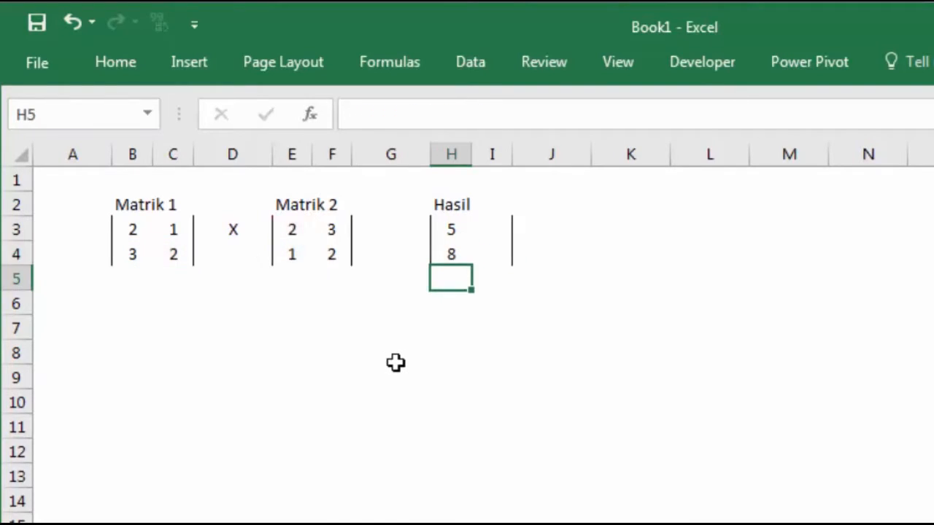
# - Review the cell references used by the formulas in H4 and H3, leaving both formulas as they are
pyautogui.click(444, 257)
pyautogui.doubleClick(448, 256)
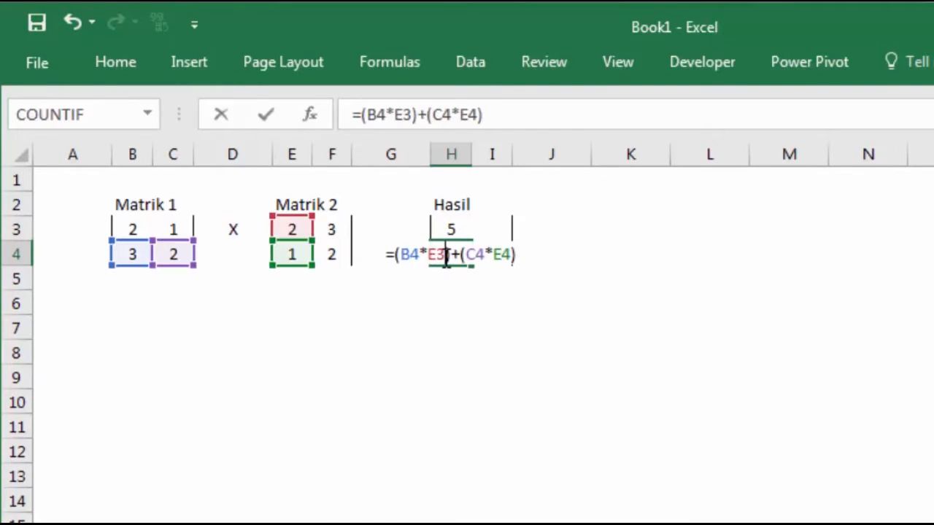
pyautogui.press('Return')
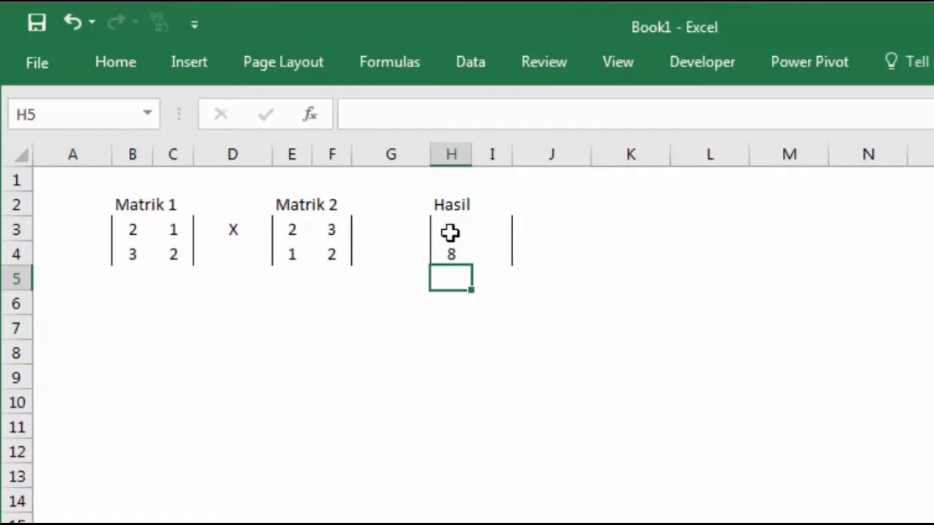
pyautogui.doubleClick(451, 229)
pyautogui.press('Return')
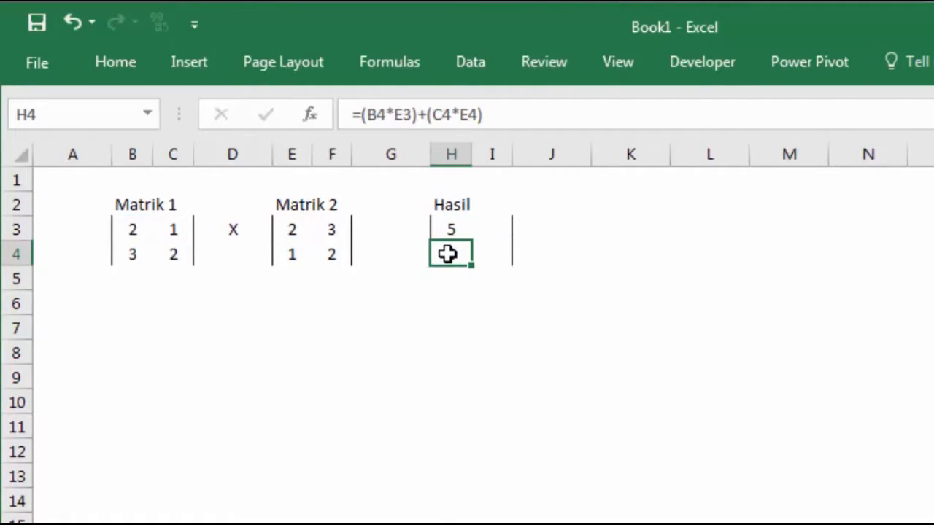
pyautogui.doubleClick(444, 254)
pyautogui.press('Return')
# - Enter the formula =(B3*F3)+(C3*F4) in I3 for the first-row, second-column element of the Hasil matrix
pyautogui.click(500, 228)
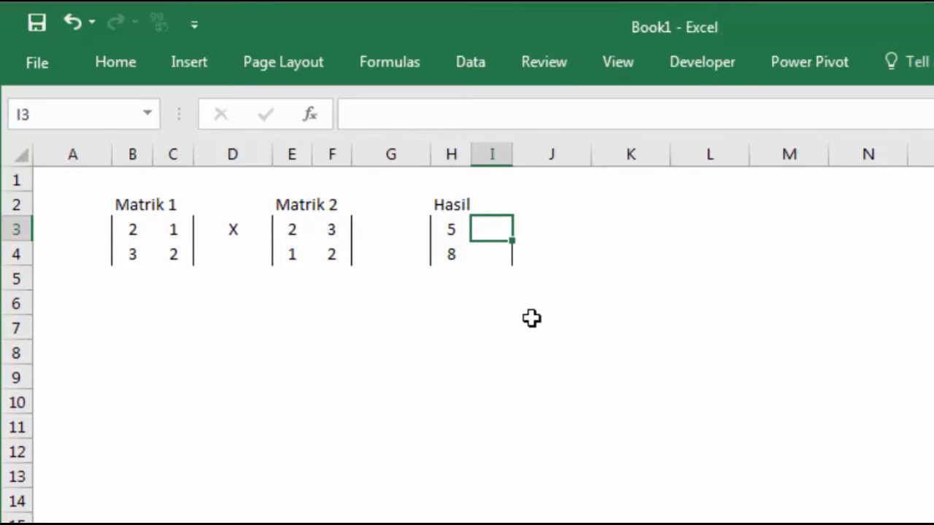
pyautogui.write('=(')
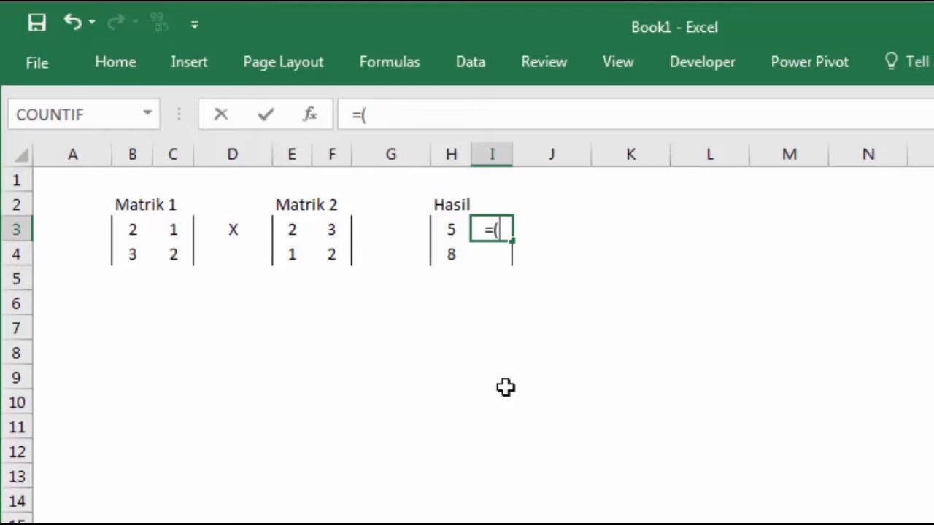
pyautogui.click(134, 231)
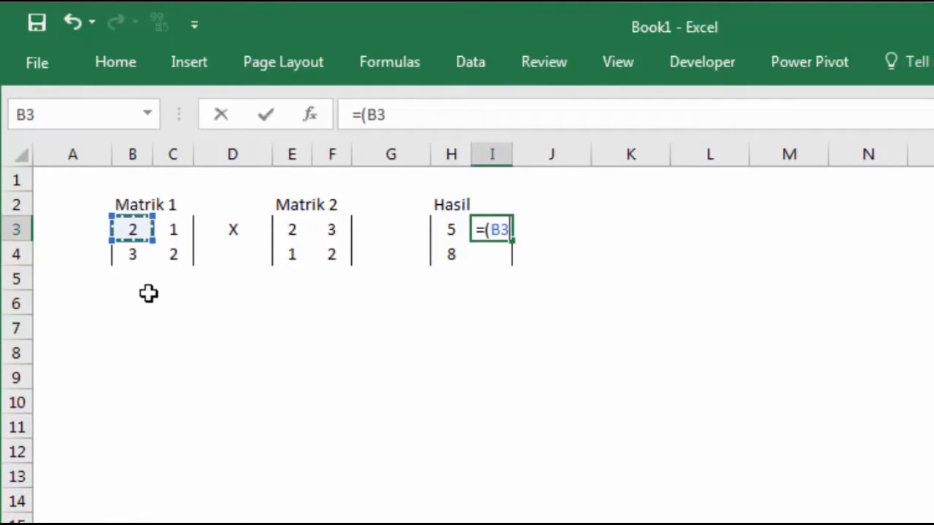
pyautogui.write('*')
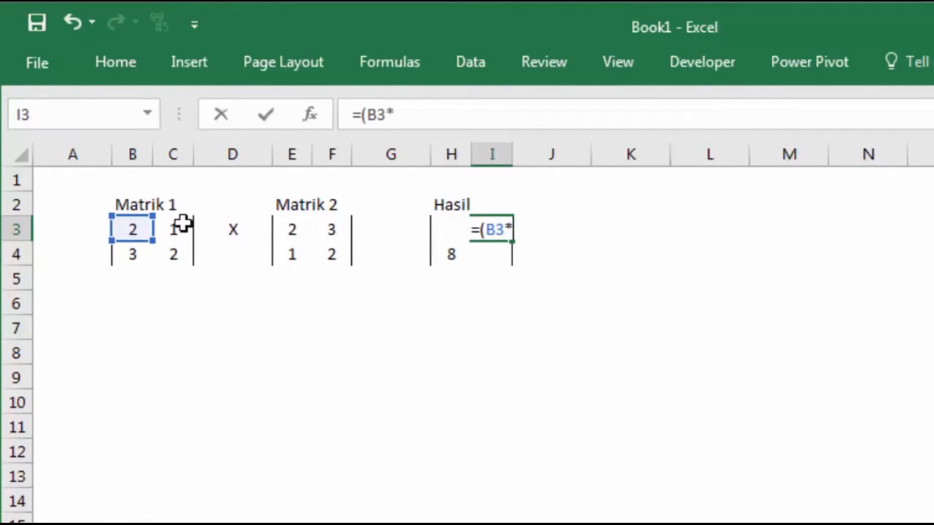
pyautogui.click(331, 230)
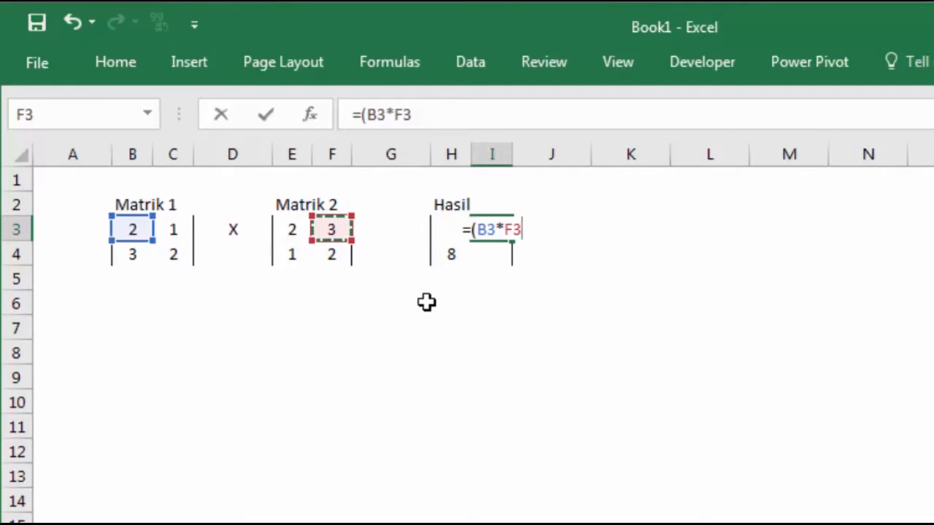
pyautogui.write(')+')
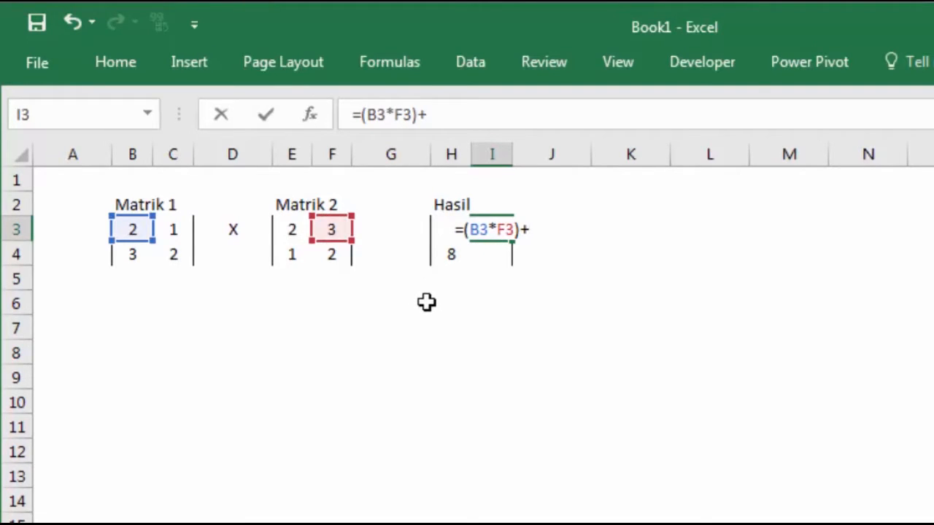
pyautogui.write('(')
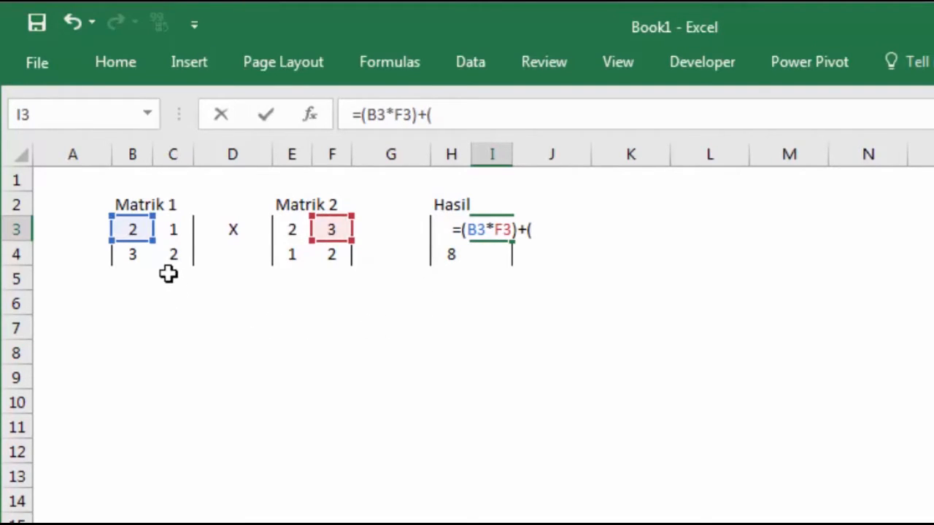
pyautogui.click(171, 232)
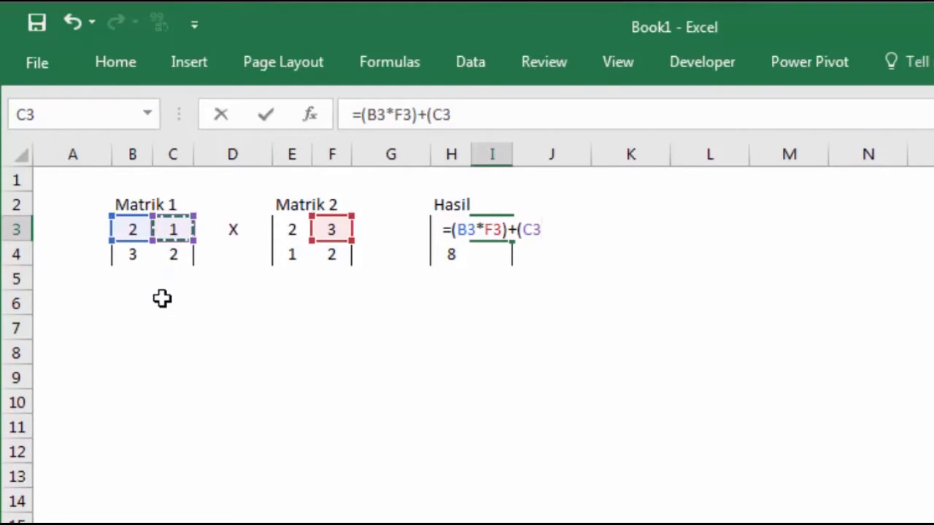
pyautogui.write('*')
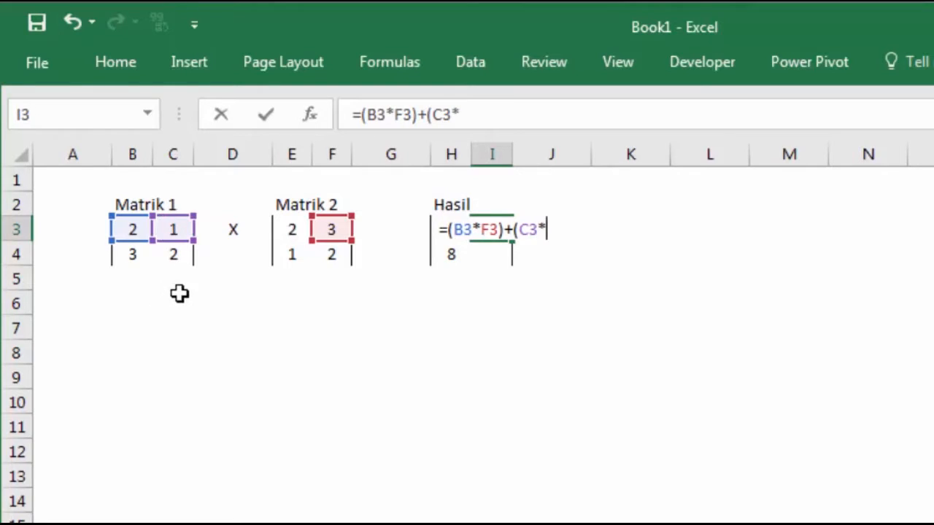
pyautogui.click(332, 255)
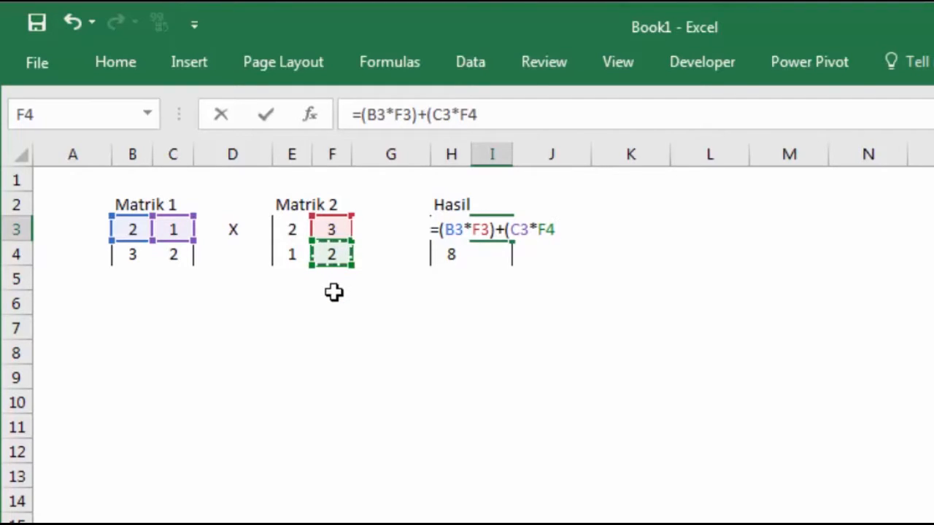
pyautogui.write(')')
pyautogui.press('Return')
# - Compare the cell references in the formulas of I3, H3 and H4 without editing them
pyautogui.click(504, 228)
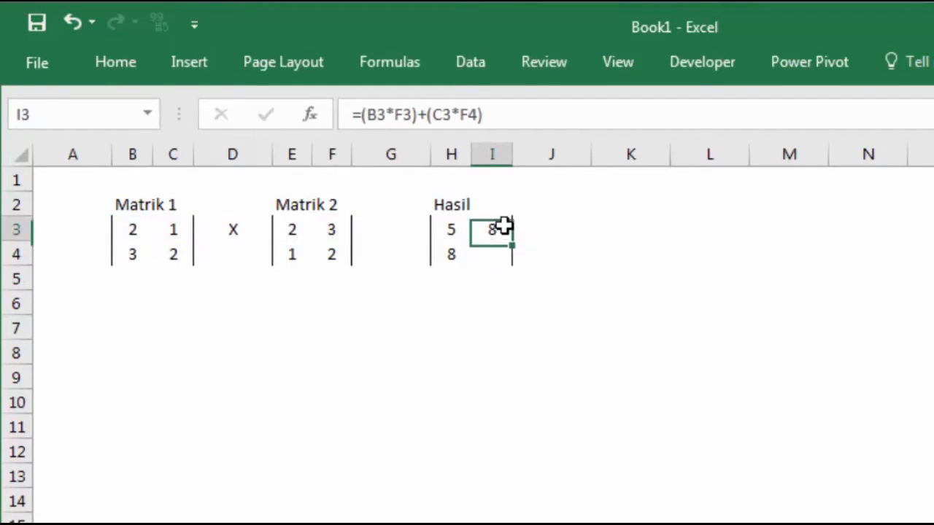
pyautogui.doubleClick(499, 230)
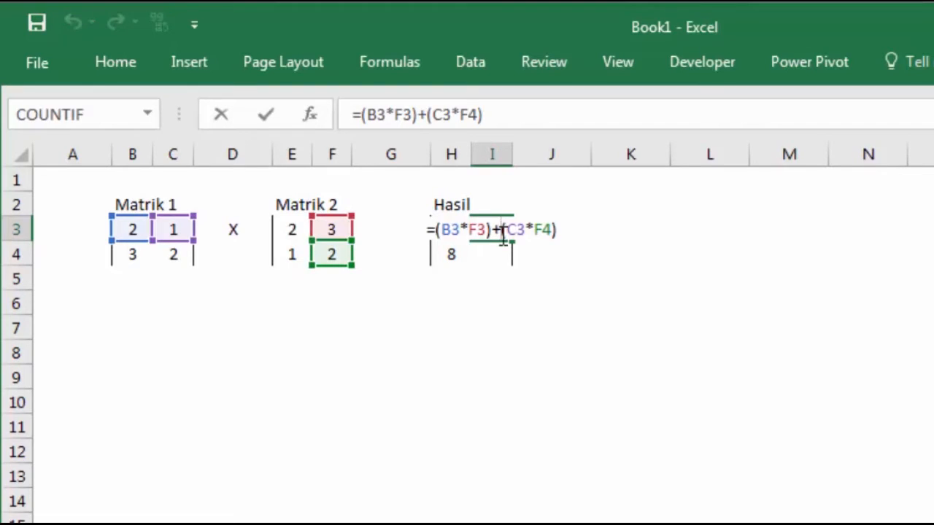
pyautogui.press('Return')
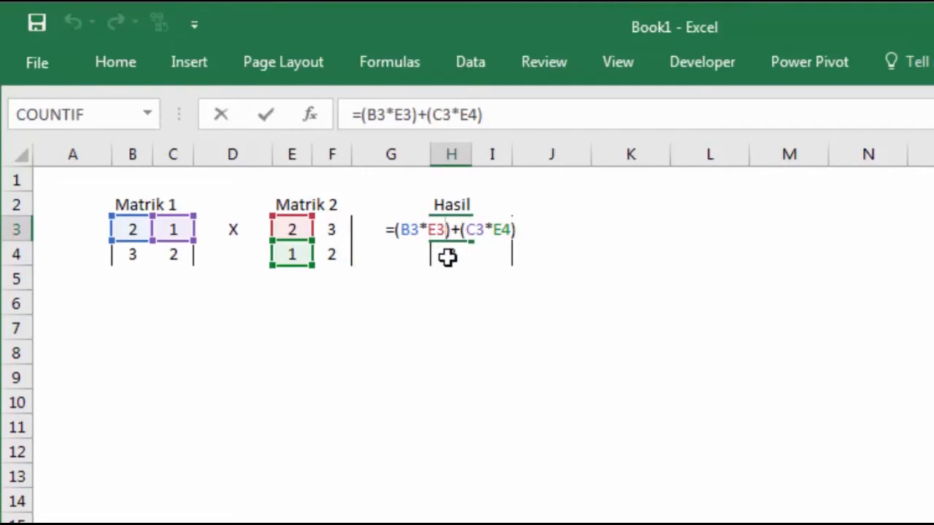
pyautogui.press('Return')
pyautogui.doubleClick(445, 259)
pyautogui.press('Return')
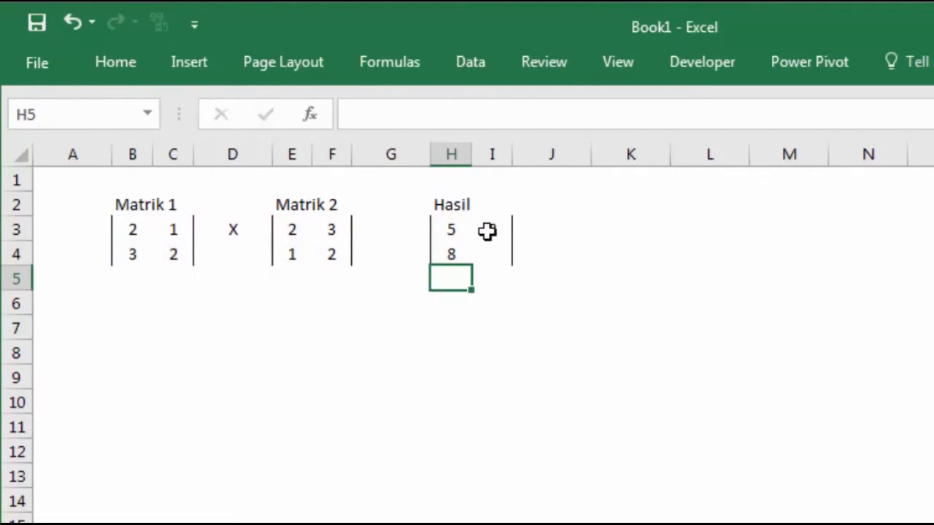
pyautogui.doubleClick(488, 231)
pyautogui.press('Return')
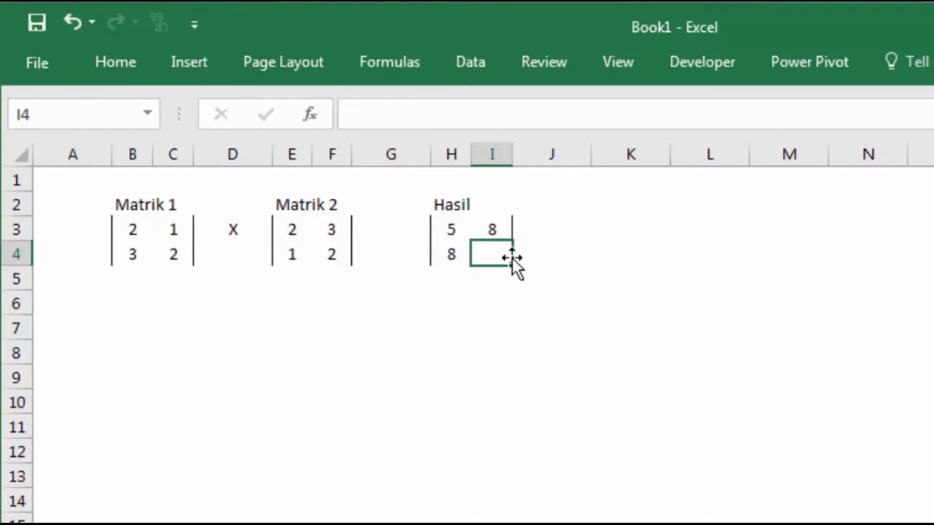
# - Enter the formula =(B4*F3)+(C4*F4) in I4 for the second-row, second-column element of the Hasil matrix
pyautogui.write('=(')
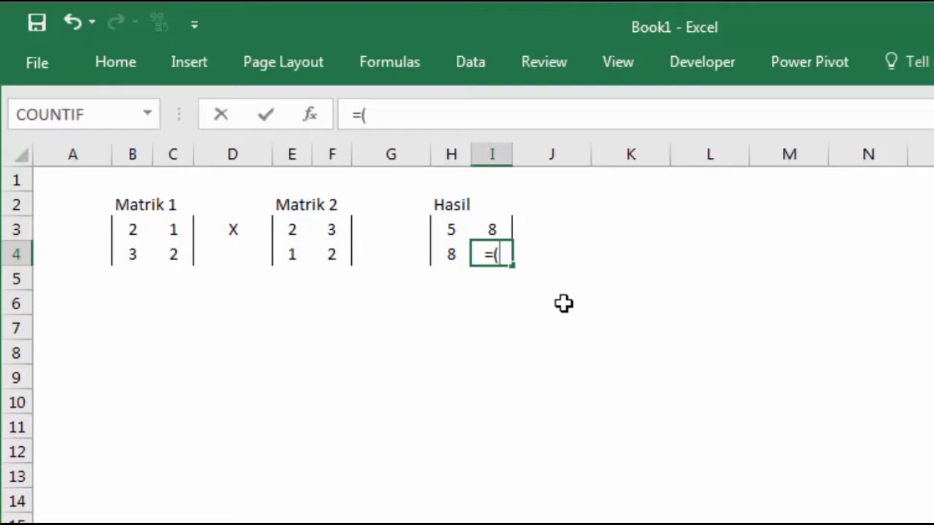
pyautogui.click(137, 255)
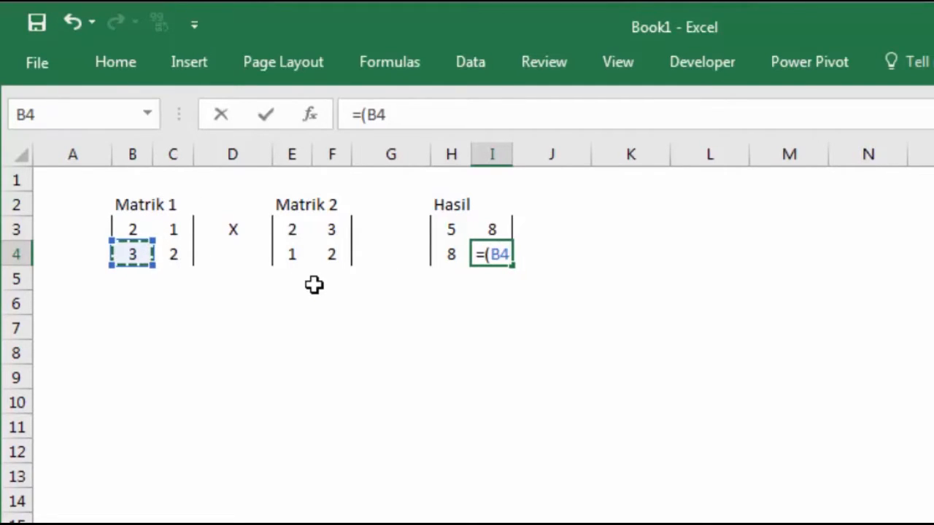
pyautogui.write('*')
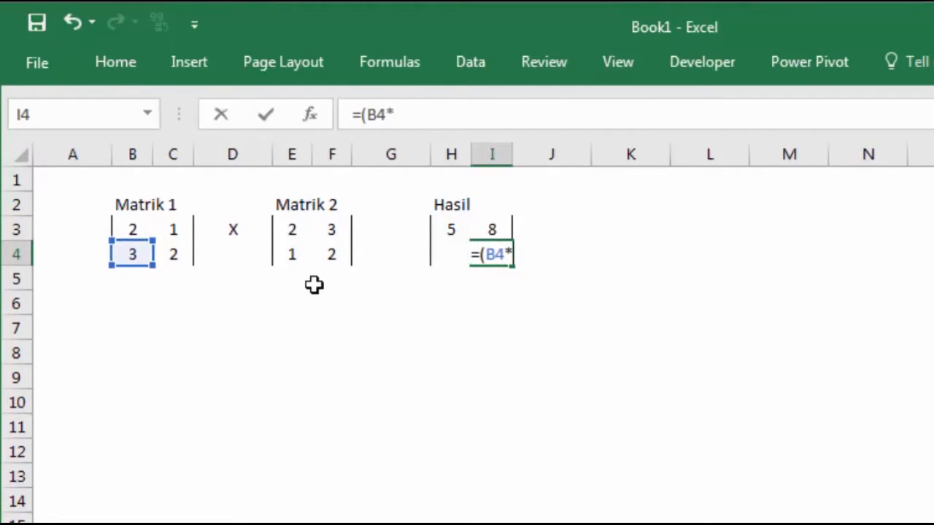
pyautogui.click(334, 232)
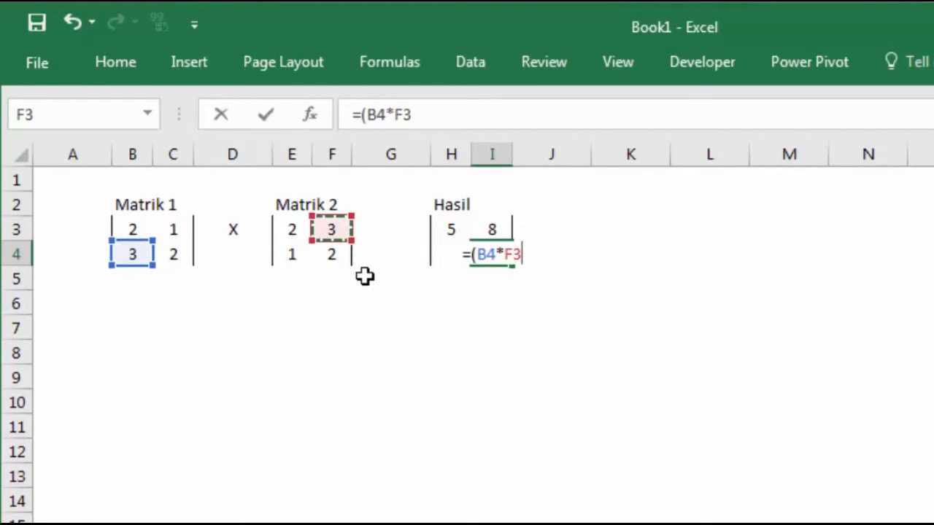
pyautogui.write(')+(')
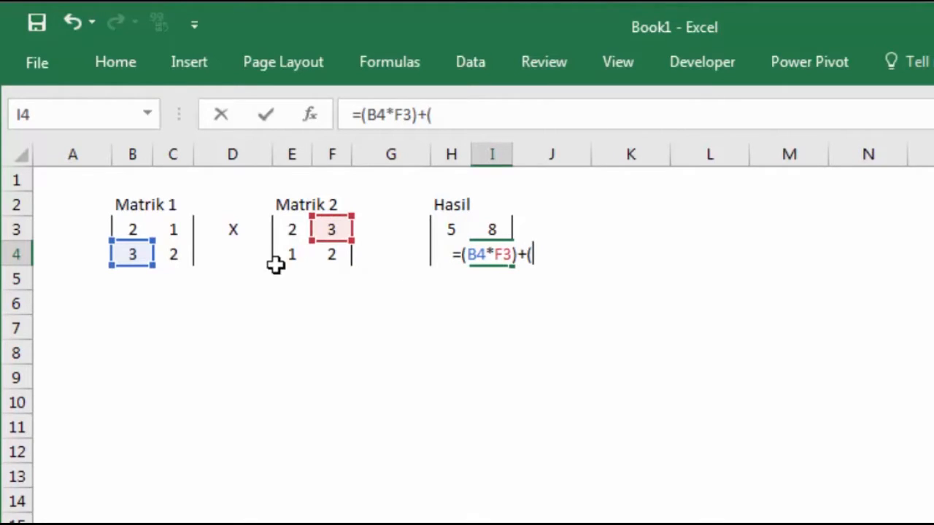
pyautogui.click(173, 257)
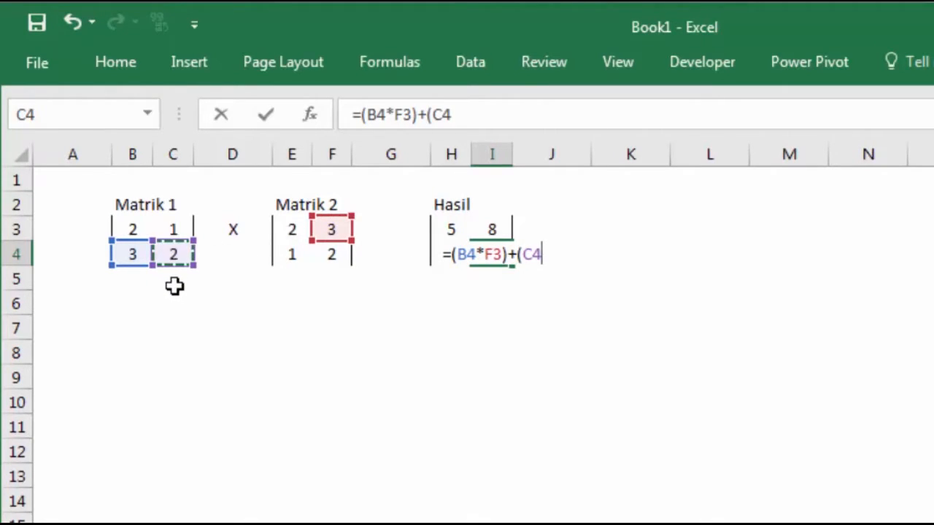
pyautogui.write('*')
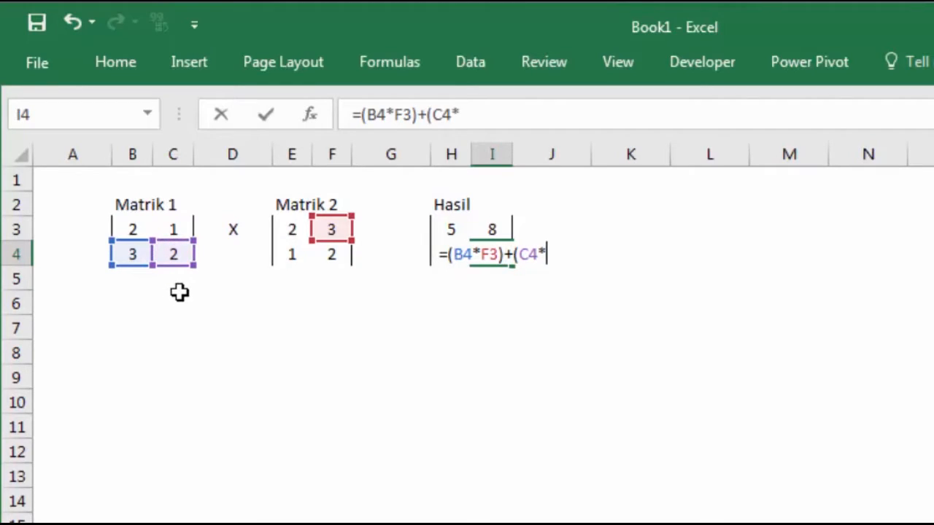
pyautogui.click(334, 255)
pyautogui.write(')')
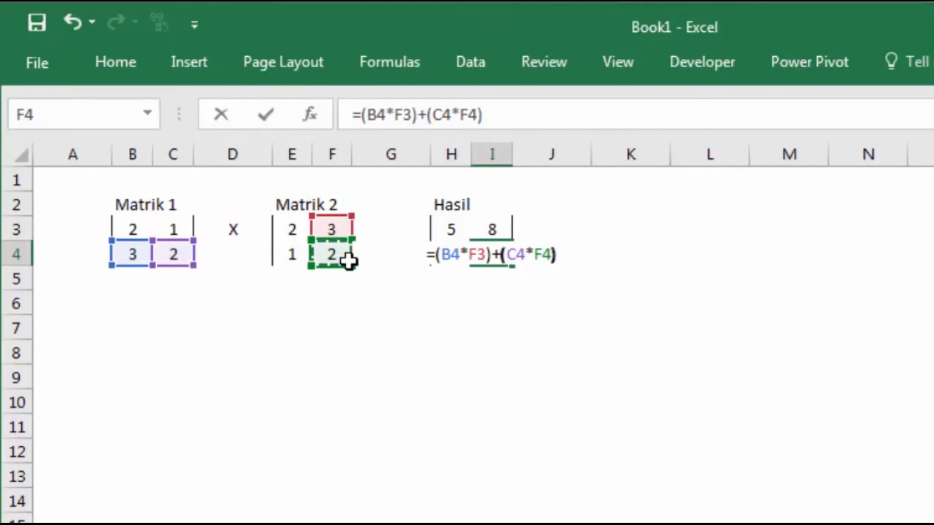
pyautogui.press('Return')
pyautogui.click(553, 276)
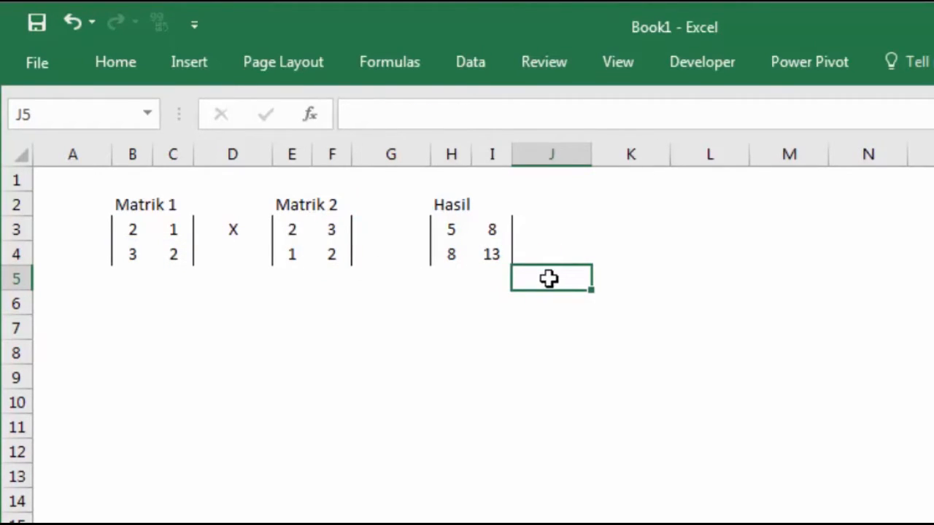
# - Review the formulas in all four Hasil cells and trace their row-by-column elements in Matrik 1 and Matrik 2
pyautogui.click(453, 232)
pyautogui.click(484, 232)
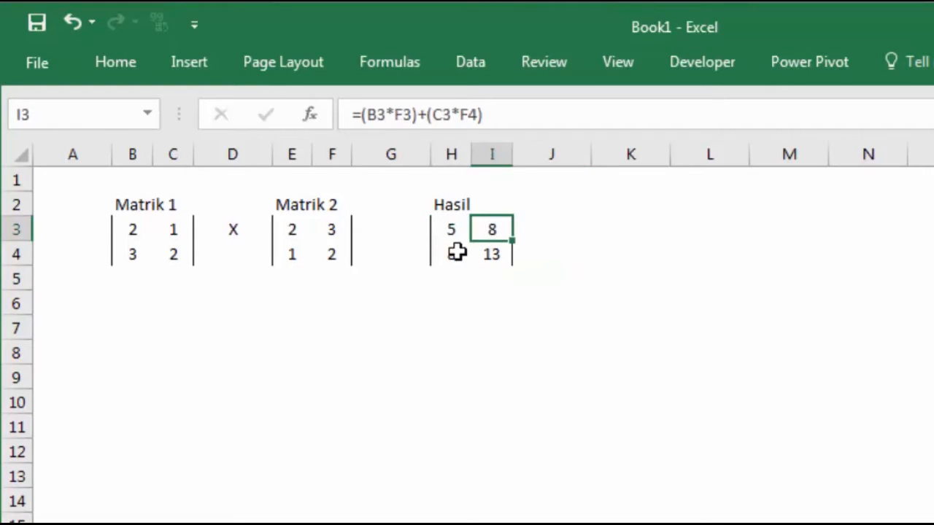
pyautogui.click(460, 254)
pyautogui.click(484, 256)
pyautogui.click(491, 353)
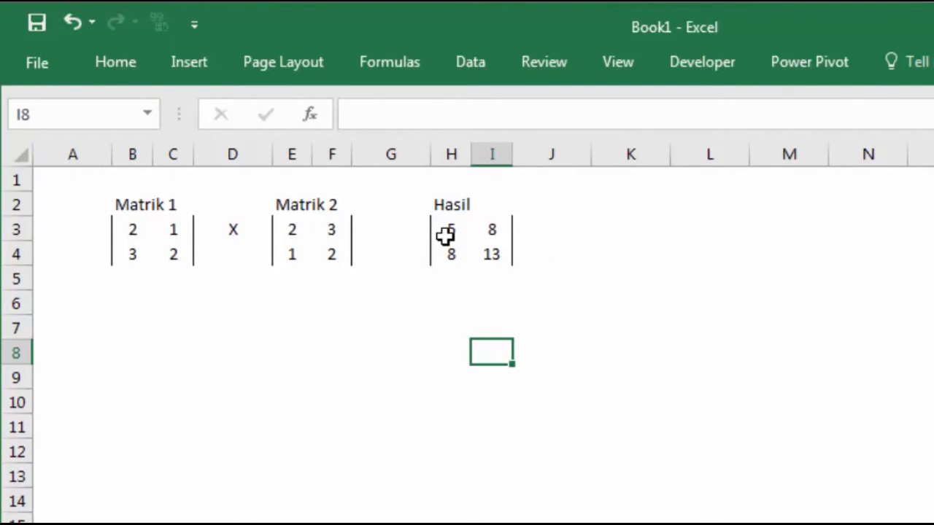
pyautogui.click(135, 229)
pyautogui.click(328, 234)
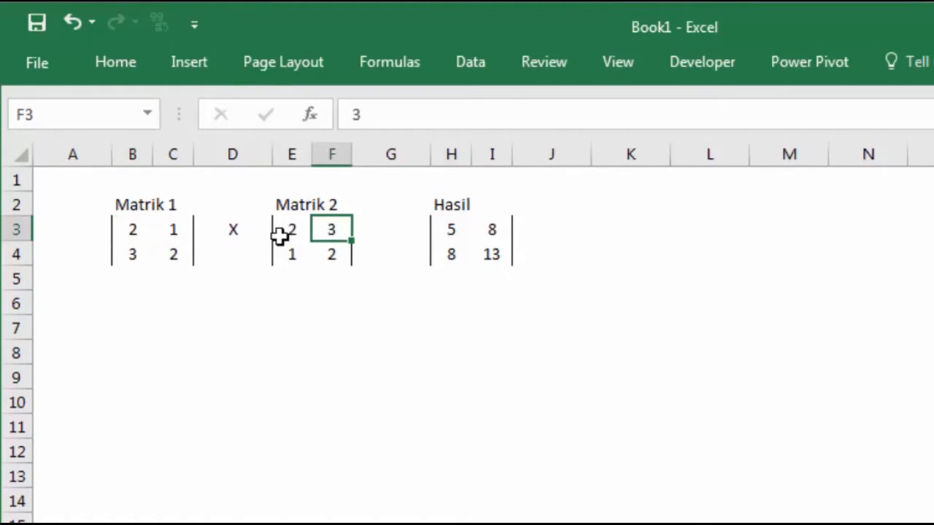
pyautogui.click(170, 234)
pyautogui.click(308, 253)
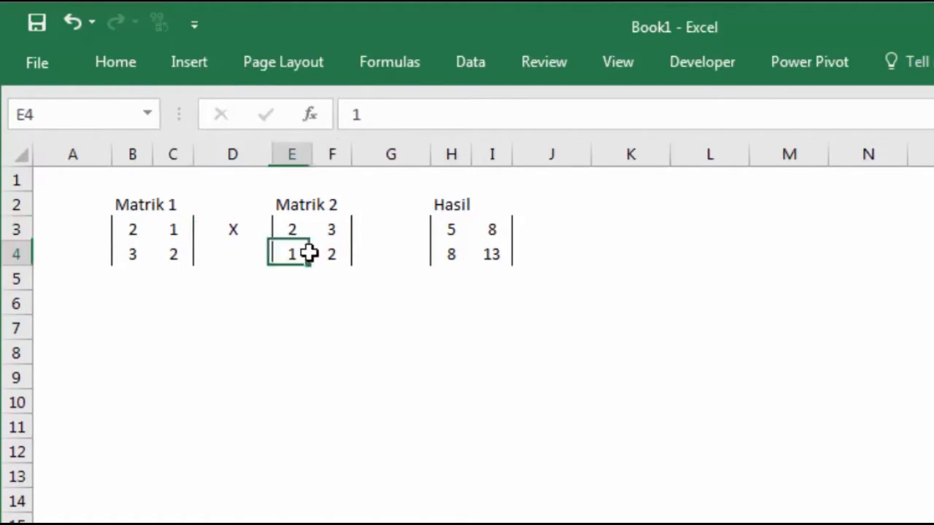
pyautogui.click(496, 279)
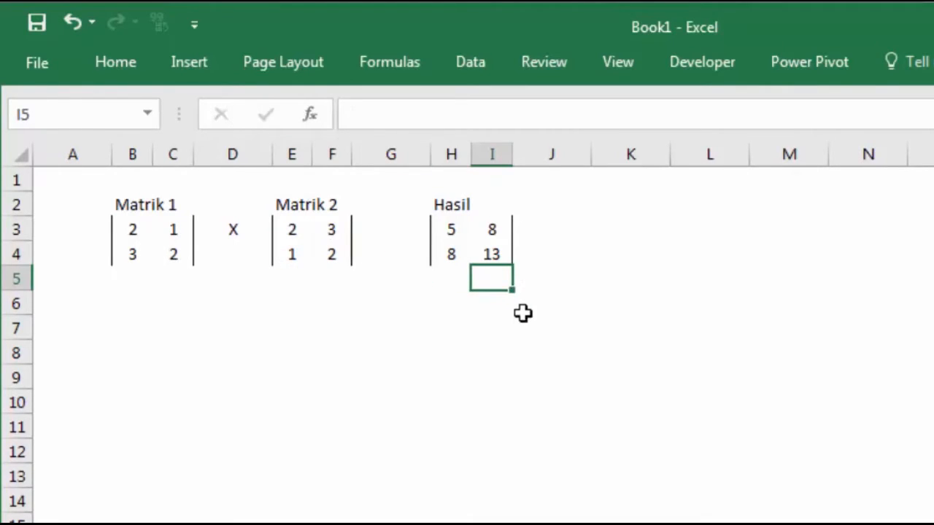
pyautogui.click(599, 367)
# - Extend the result matrix heading in H2 to read "Hasil Manual"
pyautogui.doubleClick(467, 206)
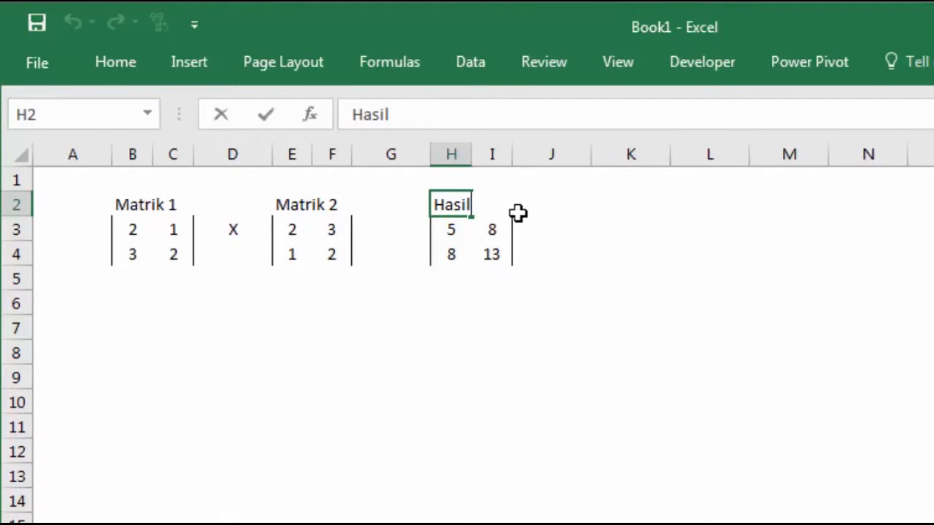
pyautogui.write('Manual')
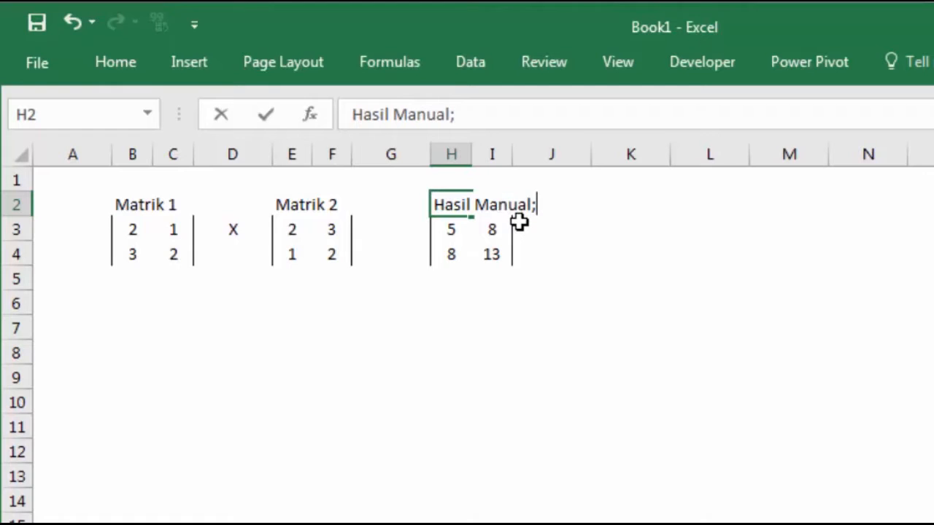
pyautogui.press('Return')
# - Enter the heading "Cara Otomatis" in K2 for a second result matrix
pyautogui.click(642, 223)
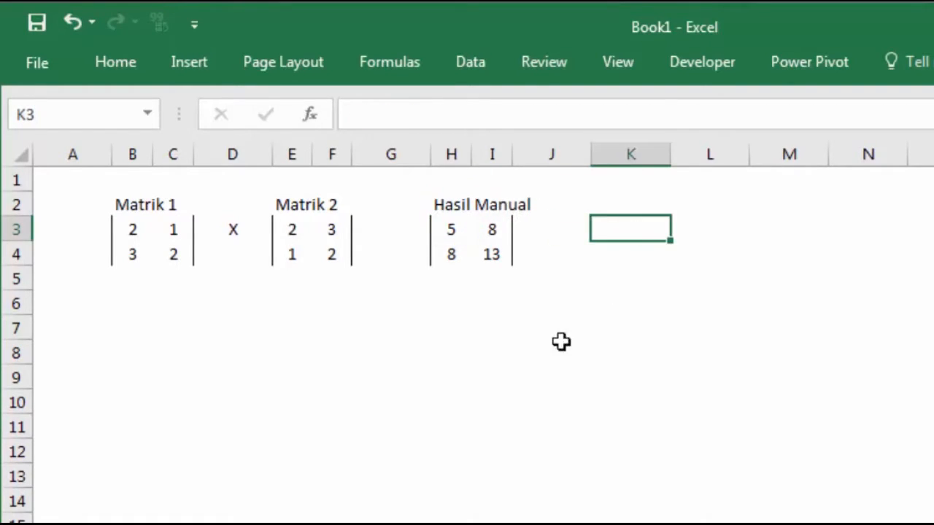
pyautogui.click(630, 203)
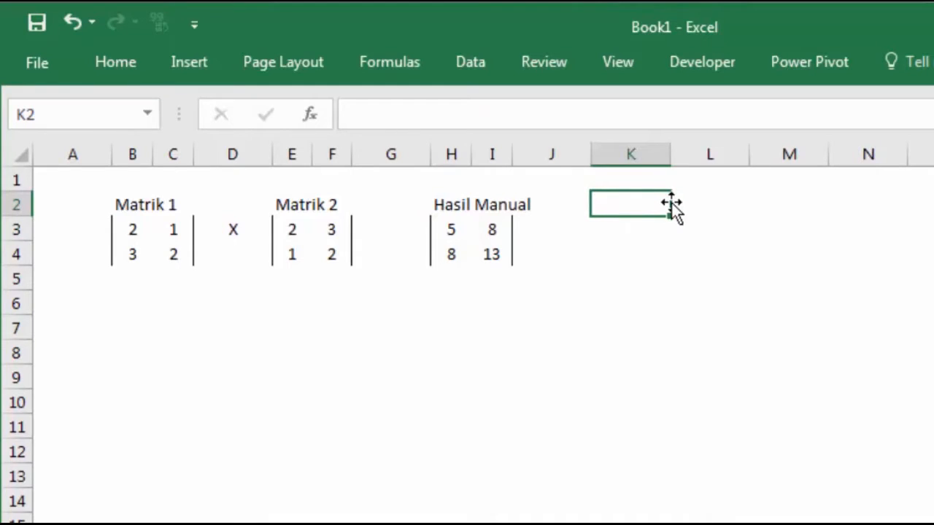
pyautogui.write('Cara O')
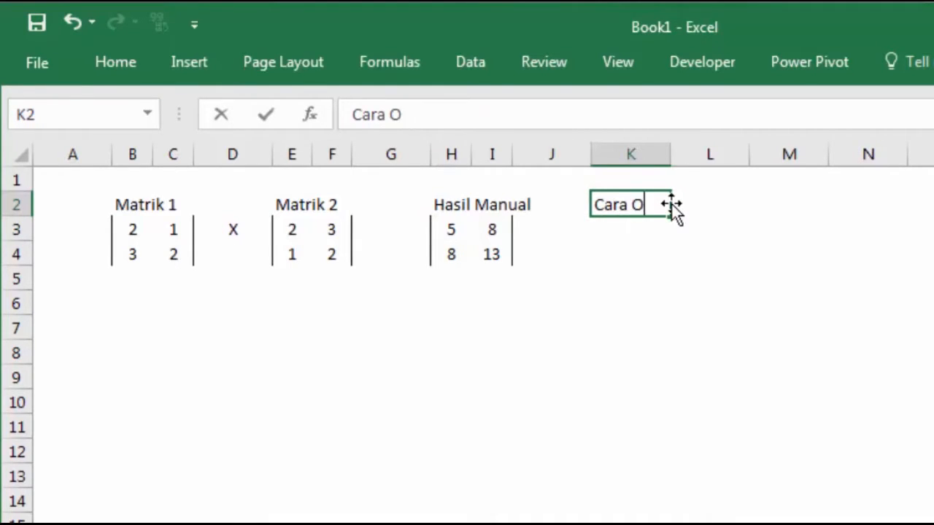
pyautogui.write('tomatis')
pyautogui.press('Return')
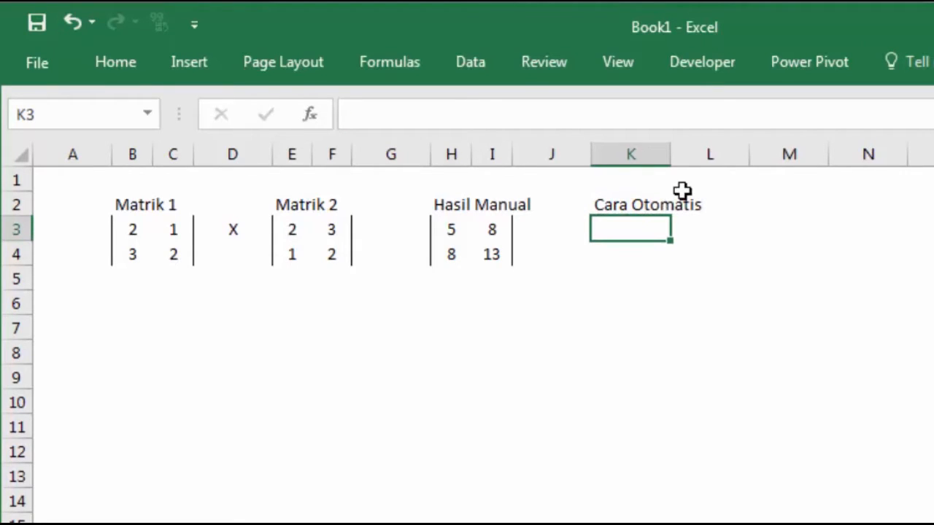
# - Narrow columns K and L and apply thin left and right outer borders to K3:L4
pyautogui.moveTo(661, 159); pyautogui.dragTo(642, 158)
pyautogui.click(632, 230)
pyautogui.moveTo(632, 231); pyautogui.dragTo(676, 246)
pyautogui.rightClick(677, 245)
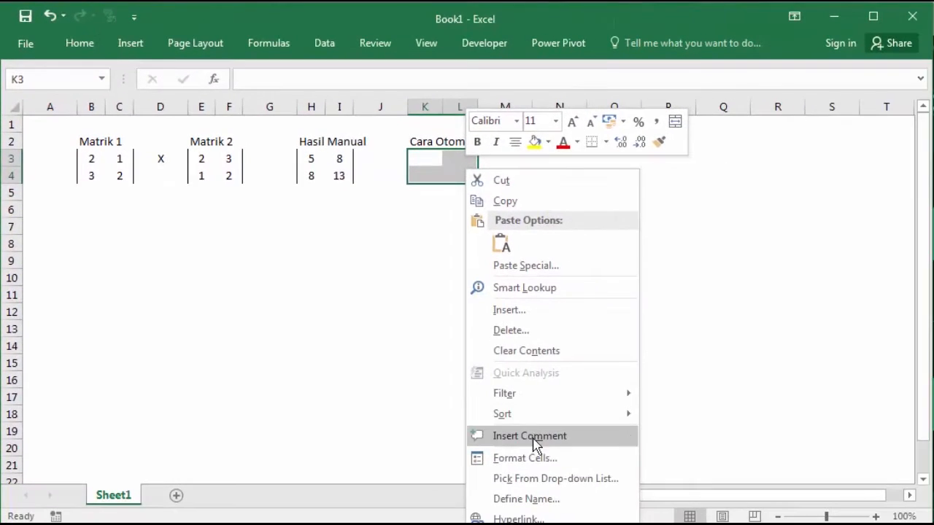
pyautogui.click(539, 457)
pyautogui.moveTo(475, 240); pyautogui.dragTo(485, 160)
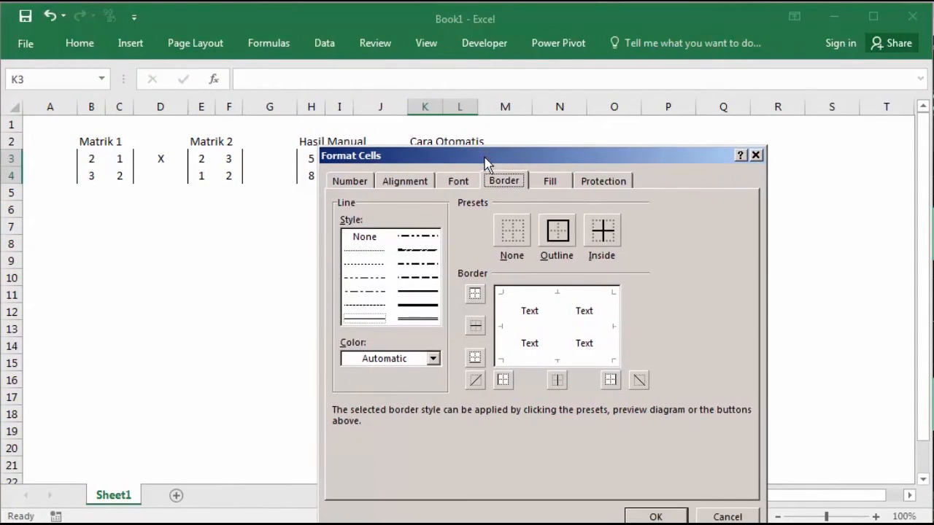
pyautogui.click(508, 325)
pyautogui.click(616, 330)
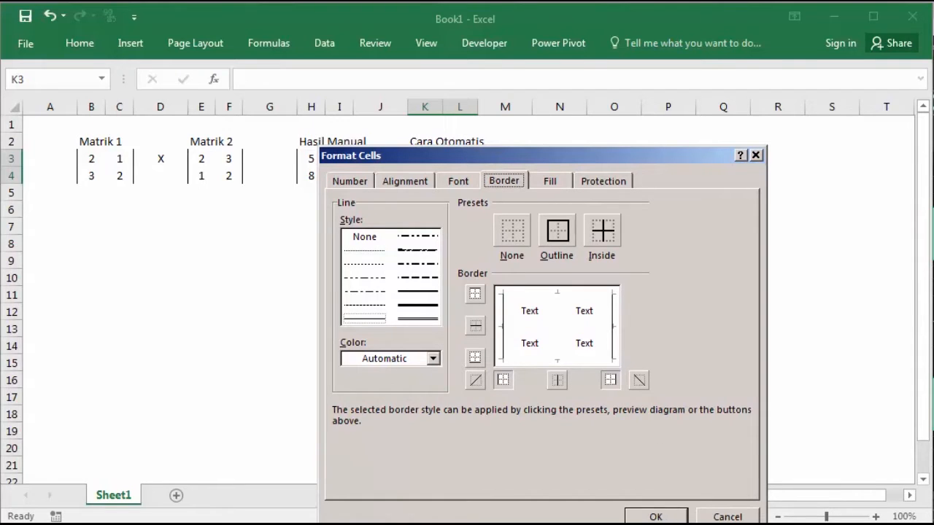
pyautogui.moveTo(638, 157); pyautogui.dragTo(679, 73)
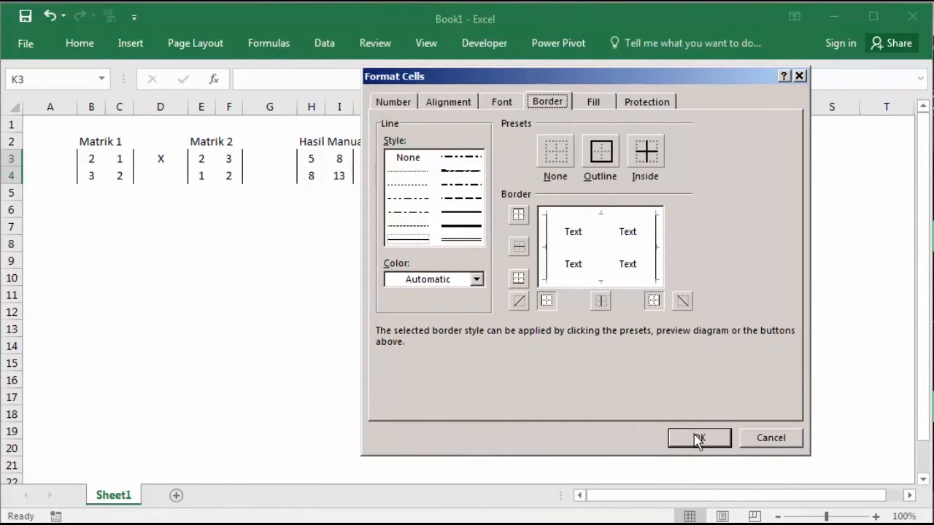
pyautogui.click(699, 437)
# - Centre the contents of K3:L4 and narrow columns K and L slightly further
pyautogui.click(86, 46)
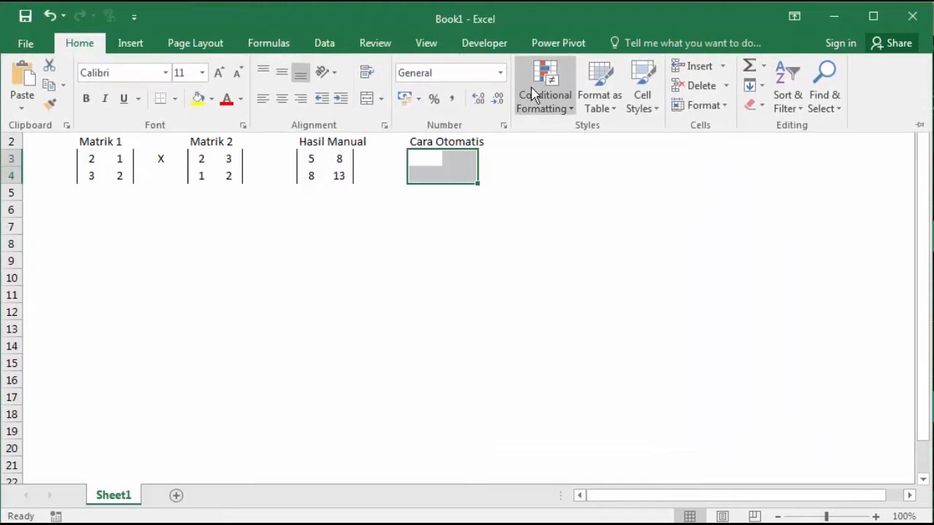
pyautogui.click(480, 208)
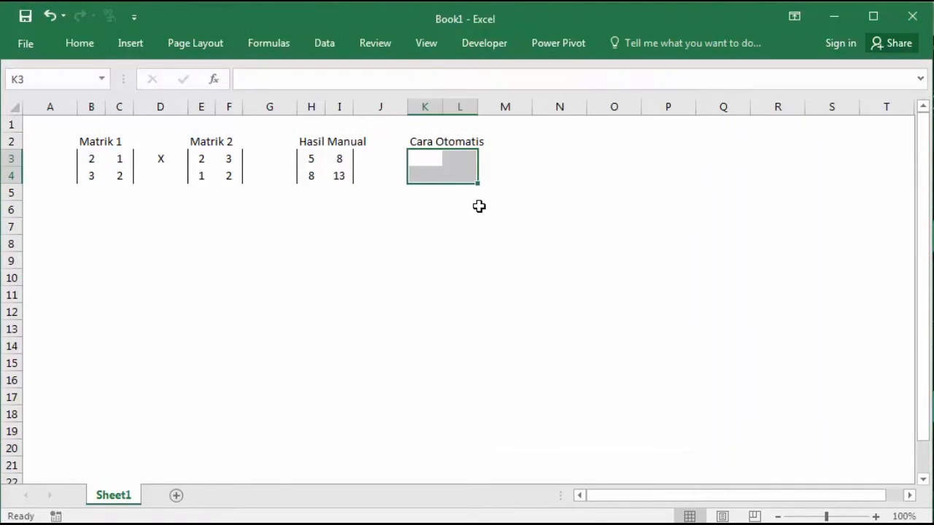
pyautogui.click(482, 210)
pyautogui.moveTo(425, 107)
pyautogui.mouseDown()
pyautogui.moveTo(446, 111)
pyautogui.moveTo(439, 107)
pyautogui.mouseUp()
pyautogui.click(607, 210)
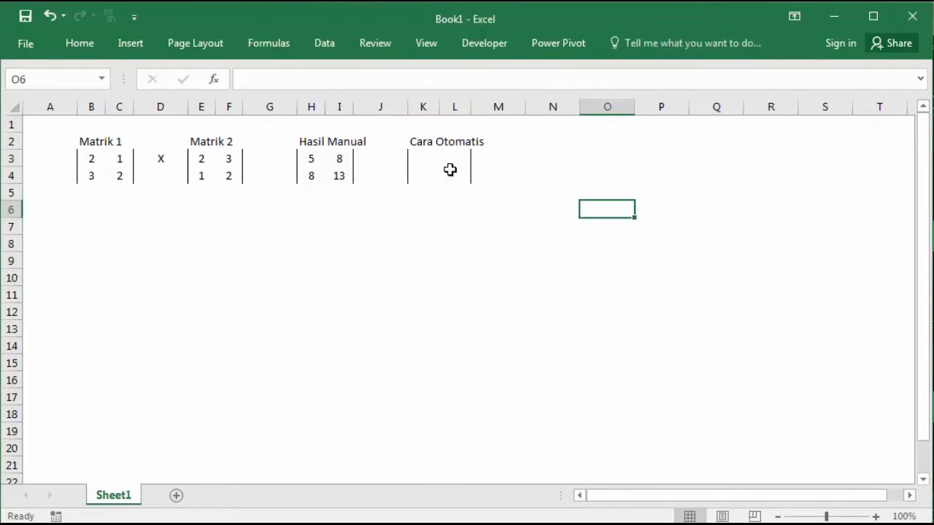
# - Fill K3:L4 with the array formula =MMULT(B3:C4;E3:F4) to multiply Matrik 1 by Matrik 2
pyautogui.moveTo(420, 157); pyautogui.dragTo(449, 175)
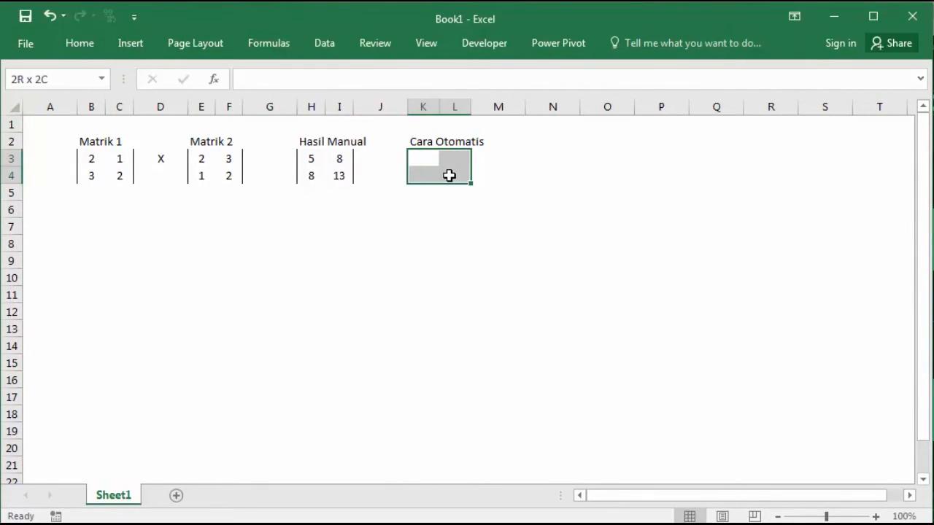
pyautogui.write('=mm')
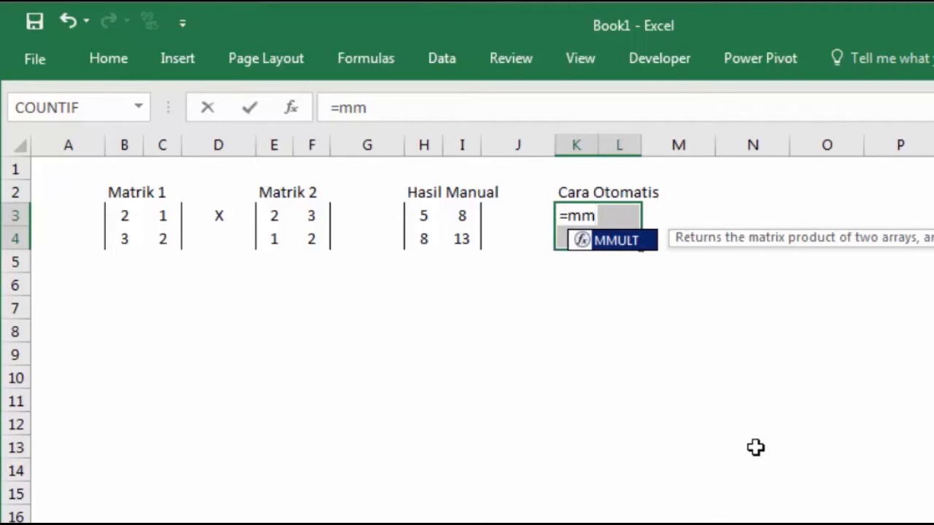
pyautogui.press('Tab')
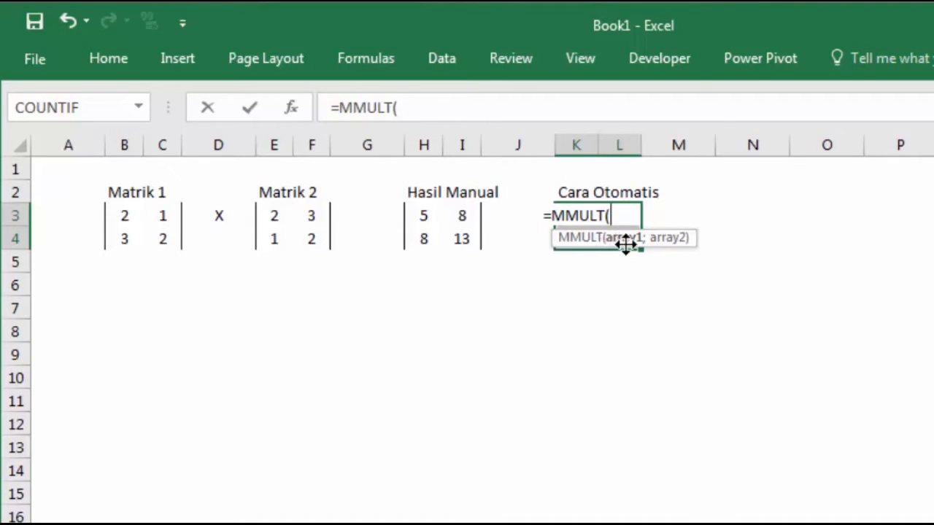
pyautogui.moveTo(121, 212); pyautogui.dragTo(155, 240)
pyautogui.write(';')
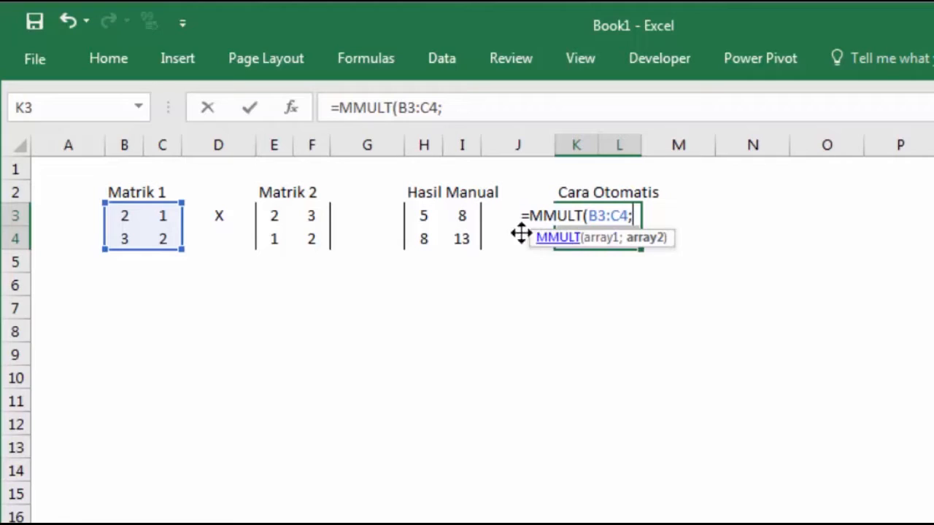
pyautogui.moveTo(276, 212); pyautogui.dragTo(303, 230)
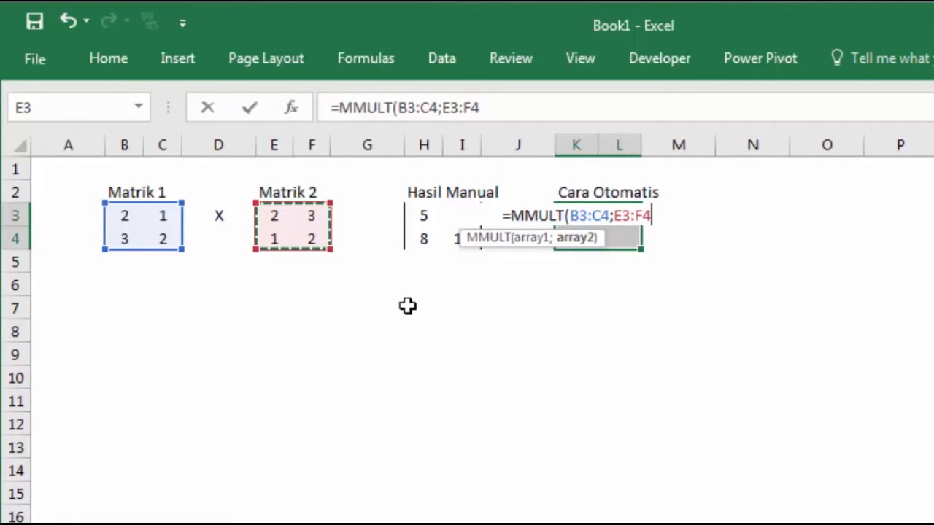
pyautogui.hotkey('ctrl', 'shift', 'Return')
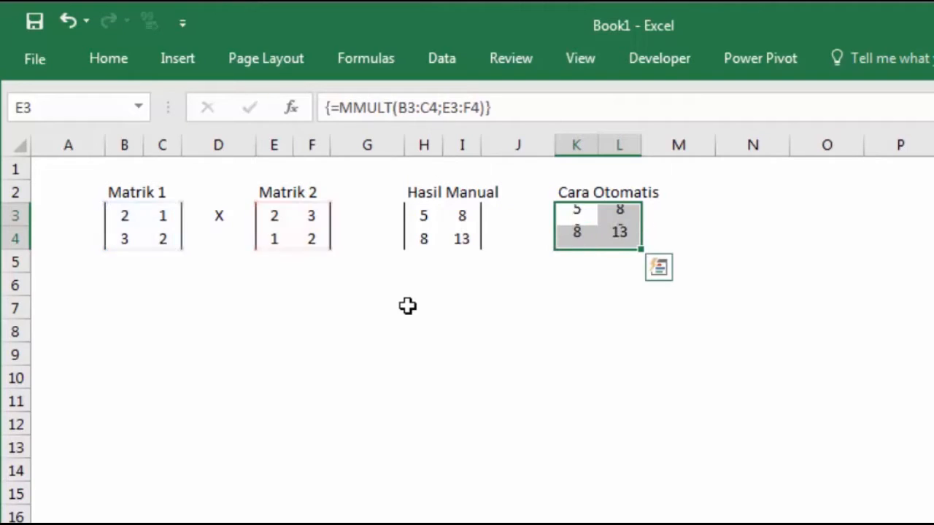
# - Examine the array formula in each cell of the Cara Otomatis matrix K3:L4
pyautogui.click(588, 341)
pyautogui.click(577, 216)
pyautogui.click(576, 237)
pyautogui.click(619, 217)
pyautogui.click(625, 241)
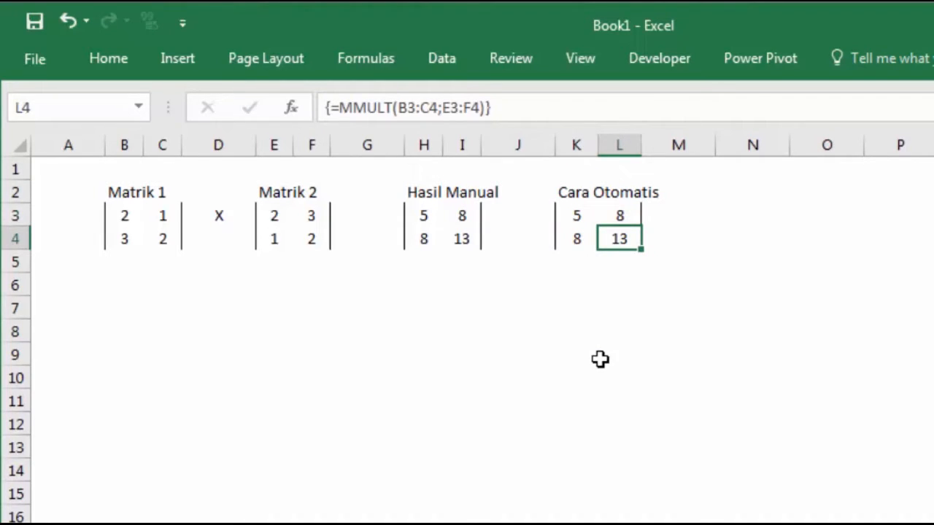
pyautogui.click(599, 359)
pyautogui.moveTo(582, 213); pyautogui.dragTo(610, 232)
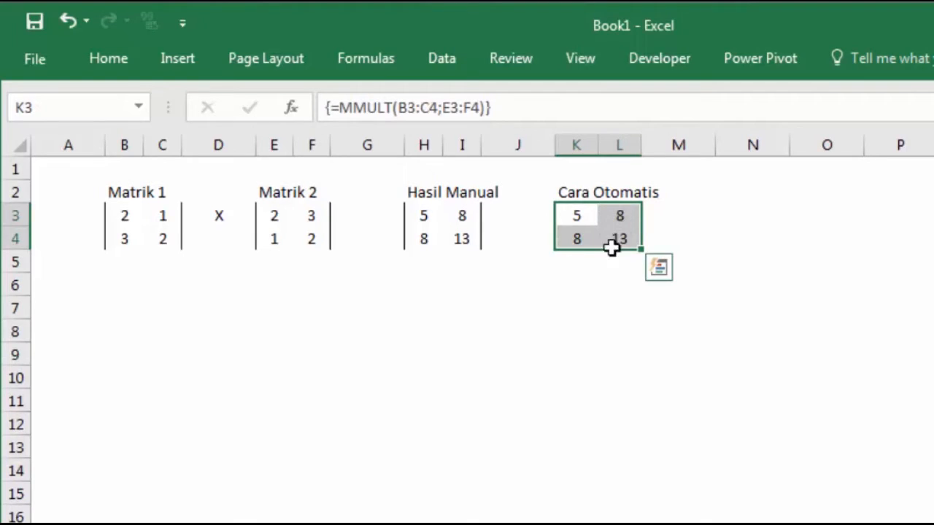
# - Compare the manual formulas in H3 and H4 with the array formula in K3
pyautogui.click(601, 277)
pyautogui.click(415, 213)
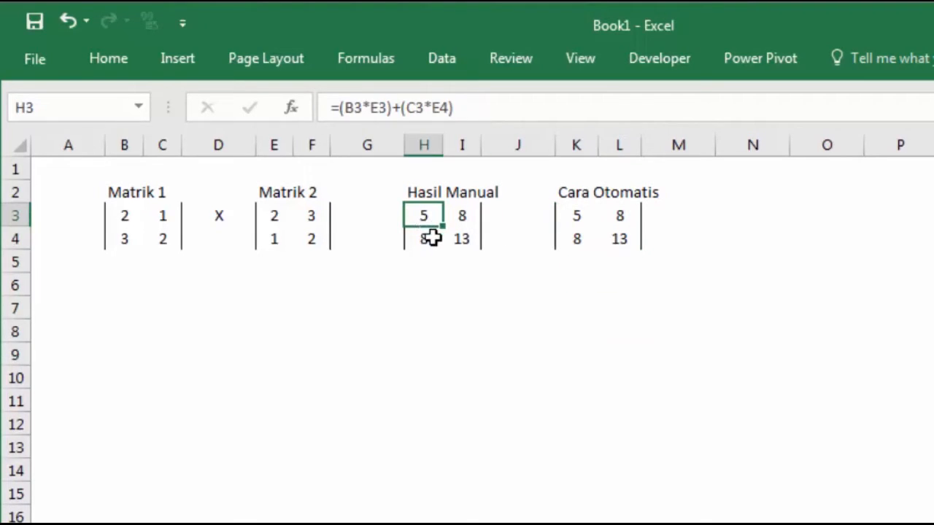
pyautogui.doubleClick(424, 240)
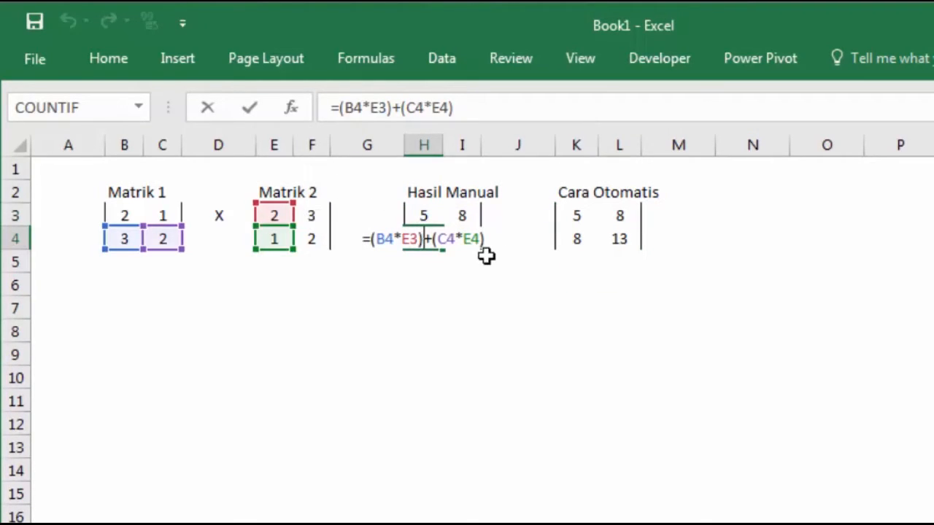
pyautogui.press('Return')
pyautogui.click(573, 306)
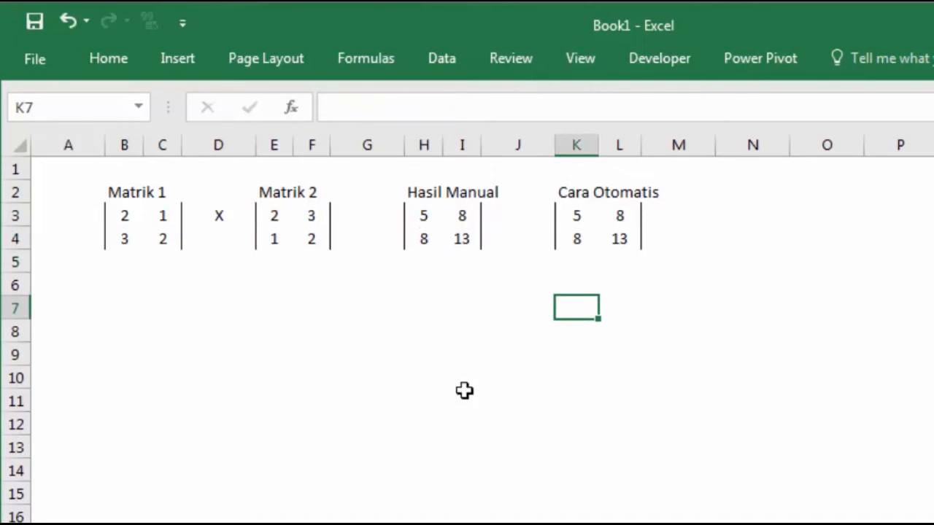
pyautogui.click(686, 217)
pyautogui.click(578, 192)
pyautogui.click(591, 213)
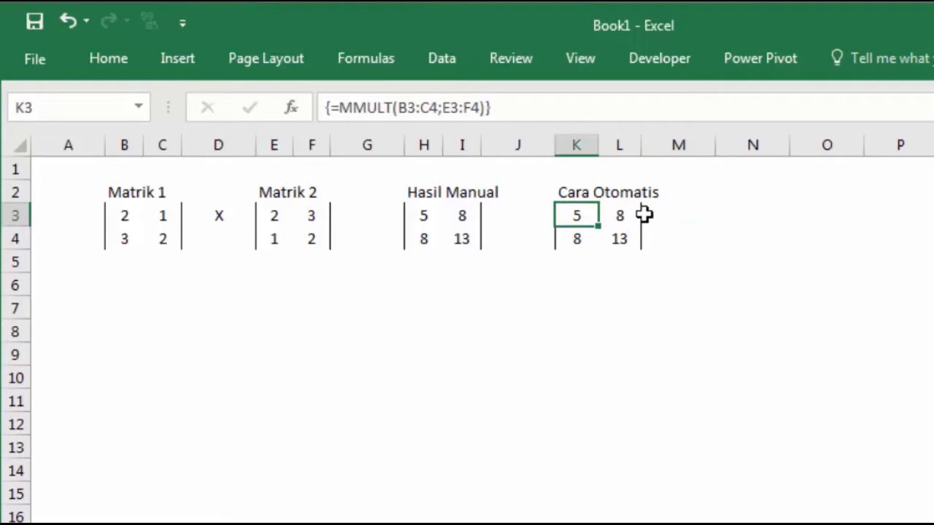
pyautogui.click(660, 376)
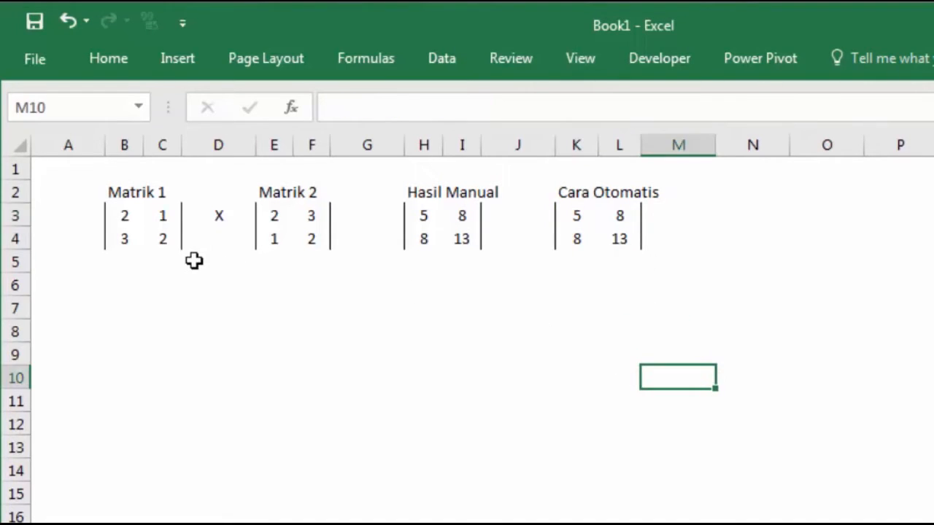
# - Apply thin left and right outer borders to B7:C10 and centre its contents
pyautogui.moveTo(127, 304); pyautogui.dragTo(154, 373)
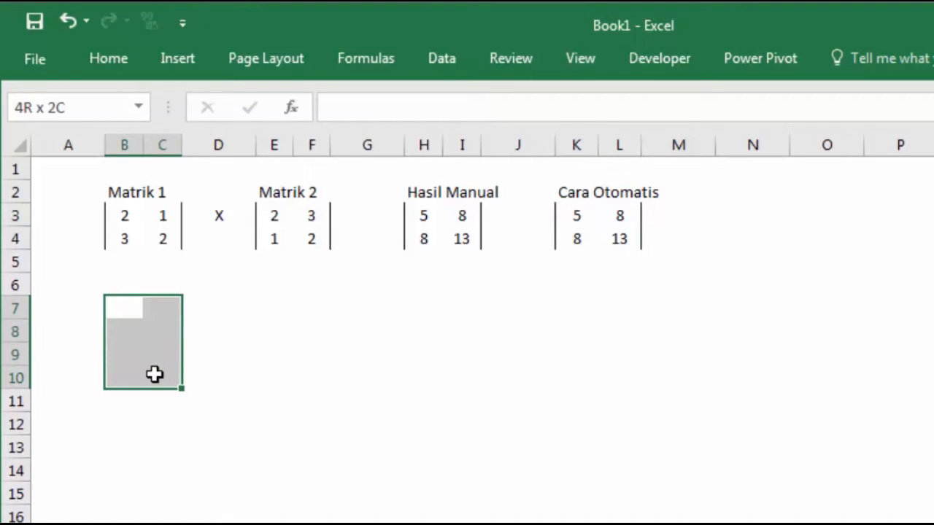
pyautogui.click(119, 64)
pyautogui.rightClick(128, 335)
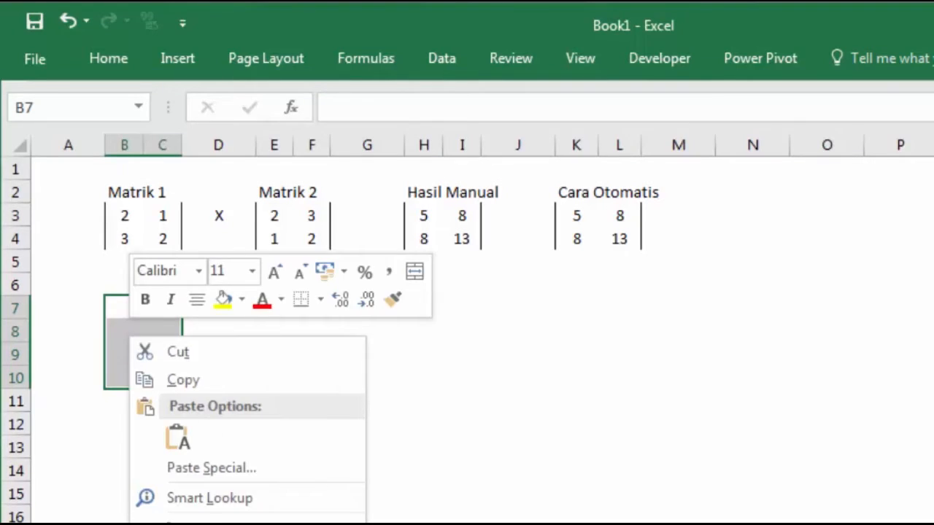
pyautogui.click(183, 524)
pyautogui.moveTo(479, 313); pyautogui.dragTo(801, 153)
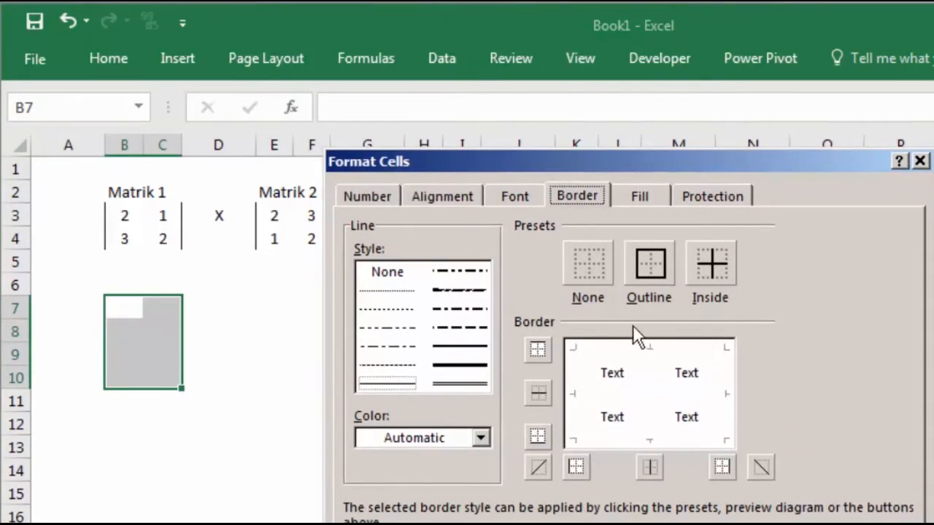
pyautogui.click(588, 390)
pyautogui.click(724, 399)
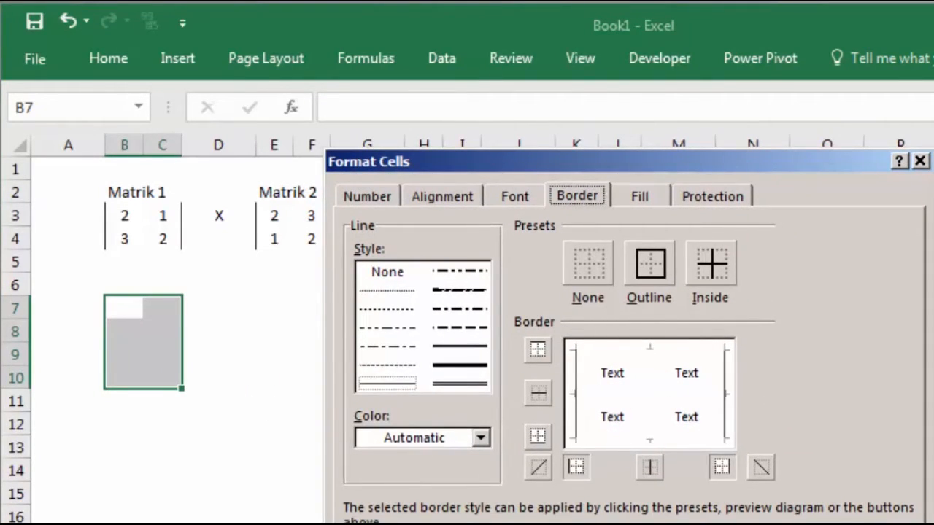
pyautogui.press('Return')
pyautogui.click(105, 65)
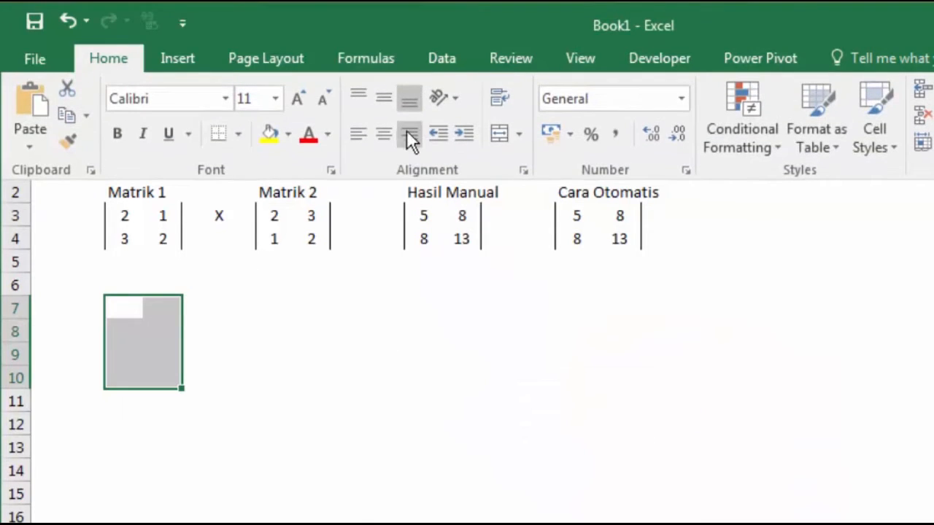
pyautogui.click(376, 403)
pyautogui.click(122, 321)
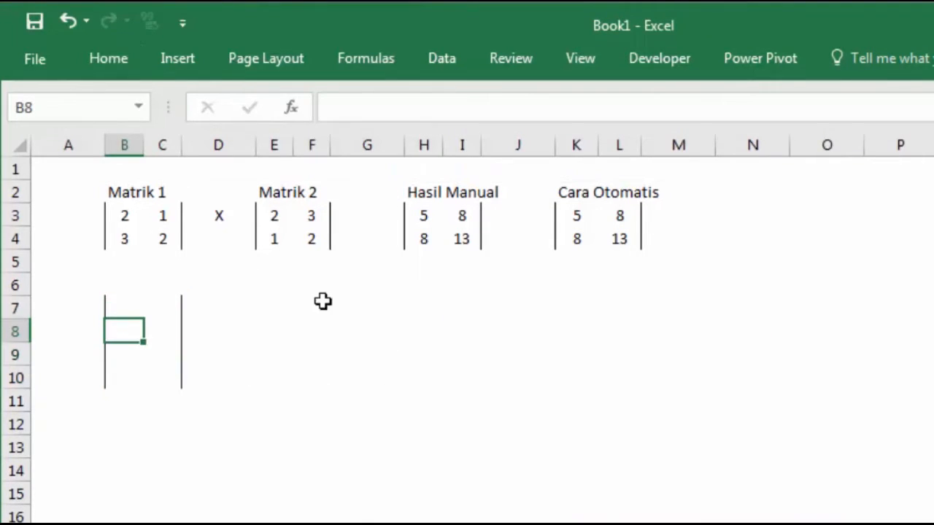
pyautogui.moveTo(108, 301); pyautogui.dragTo(161, 375)
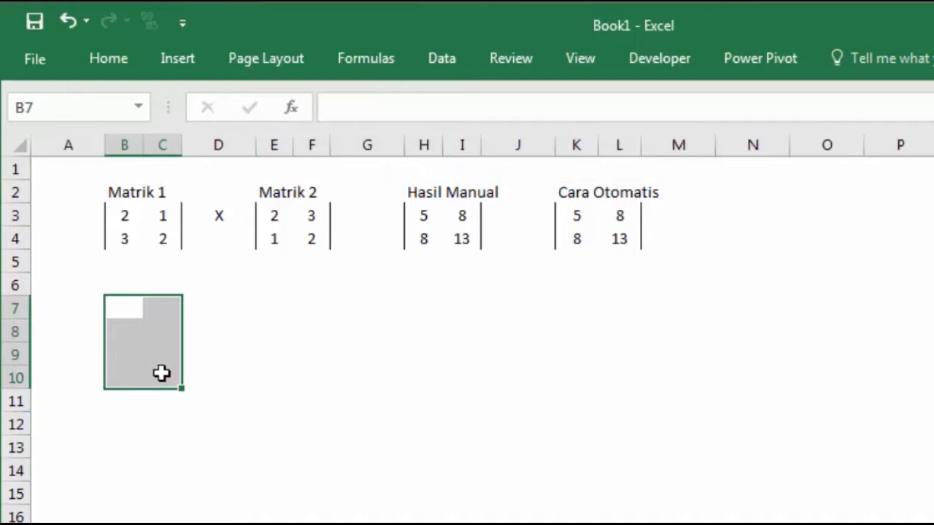
pyautogui.hotkey('ctrl', 'c')
pyautogui.click(252, 302)
pyautogui.moveTo(256, 302); pyautogui.dragTo(281, 304)
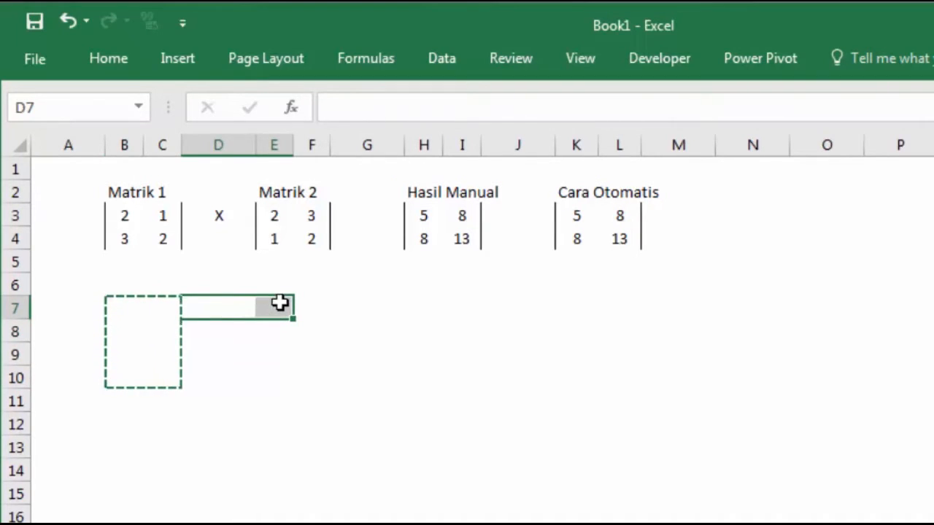
pyautogui.click(284, 303)
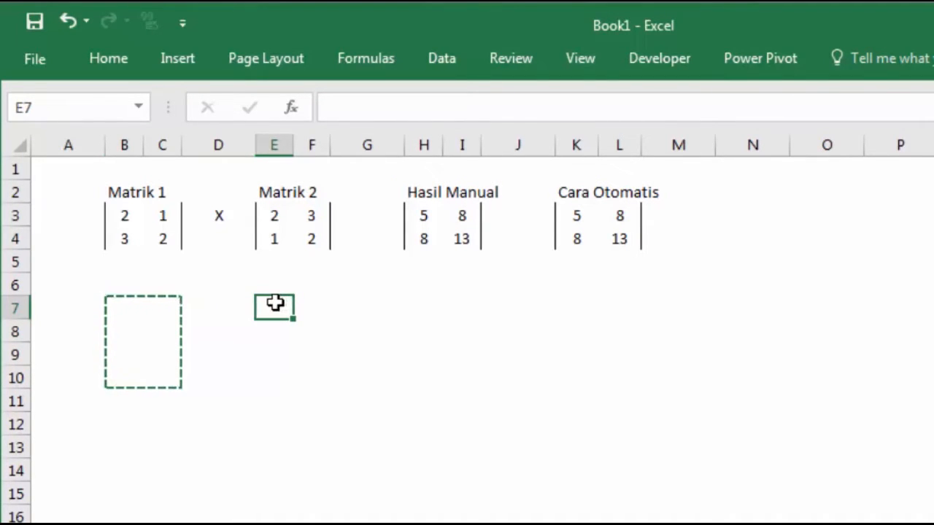
pyautogui.moveTo(288, 307); pyautogui.dragTo(349, 314)
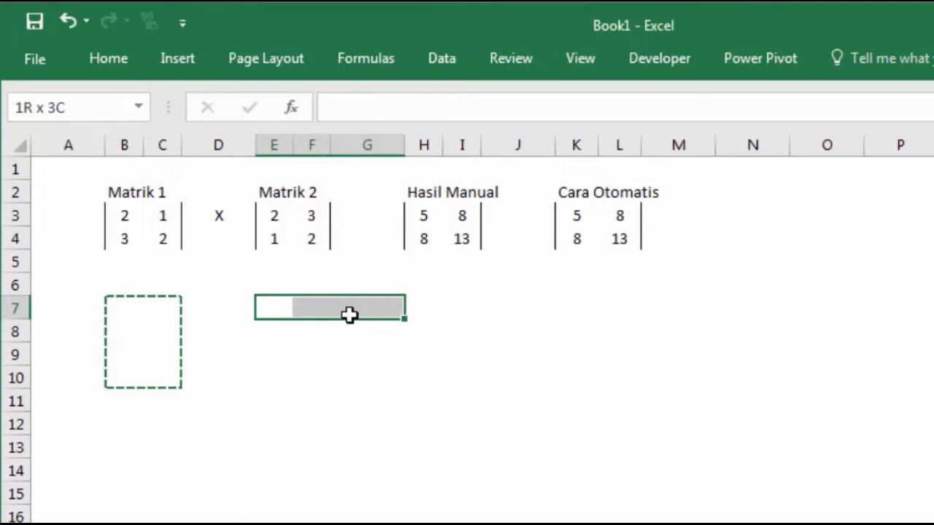
pyautogui.moveTo(350, 314); pyautogui.dragTo(351, 323)
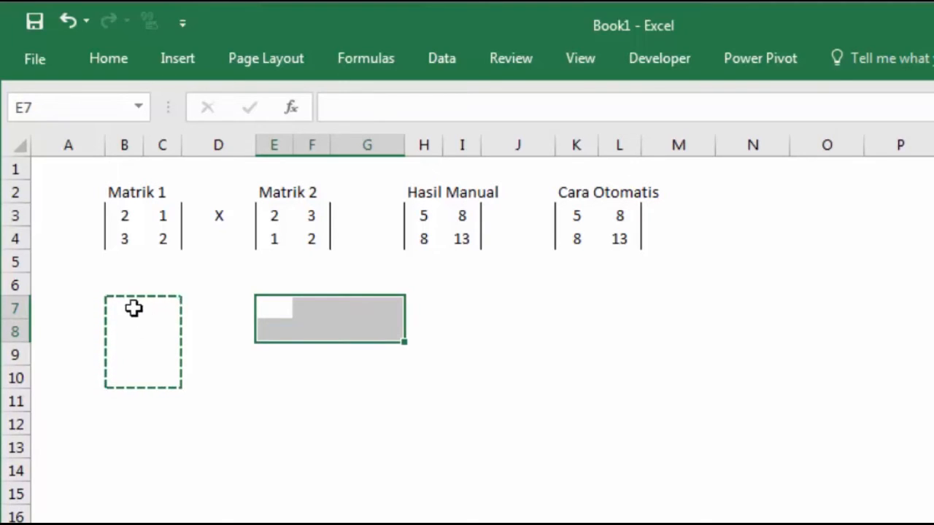
# - Fill the first column of the new matrix, B7:B10, with 2, 1, 4 and 2
pyautogui.click(134, 308)
pyautogui.press('Escape')
pyautogui.write('2')
pyautogui.press('Return')
pyautogui.write('1')
pyautogui.press('Return')
pyautogui.write('4')
pyautogui.press('Return')
pyautogui.write('2')
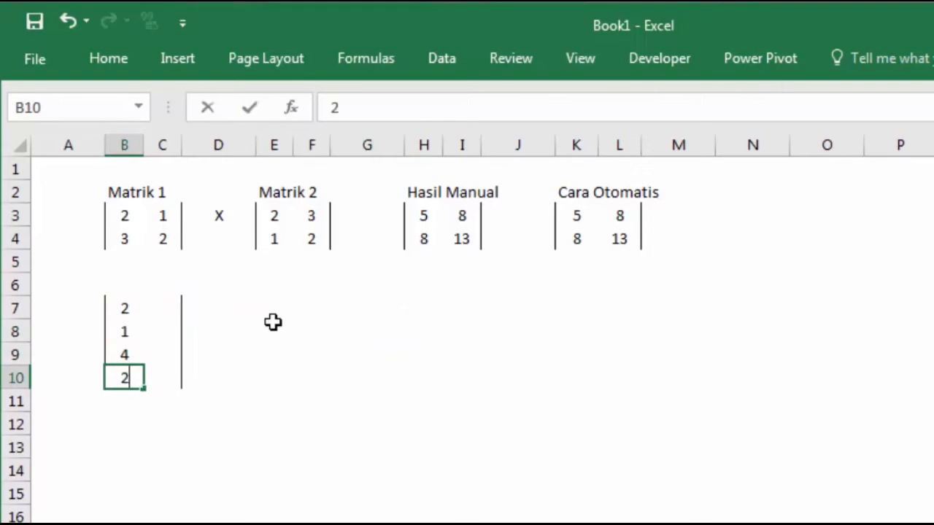
pyautogui.press('Return')
pyautogui.write('2')
pyautogui.press('Right')
pyautogui.press('Up')
pyautogui.press('Up')
pyautogui.press('Up')
pyautogui.press('Down')
pyautogui.press('Down')
pyautogui.press('Down')
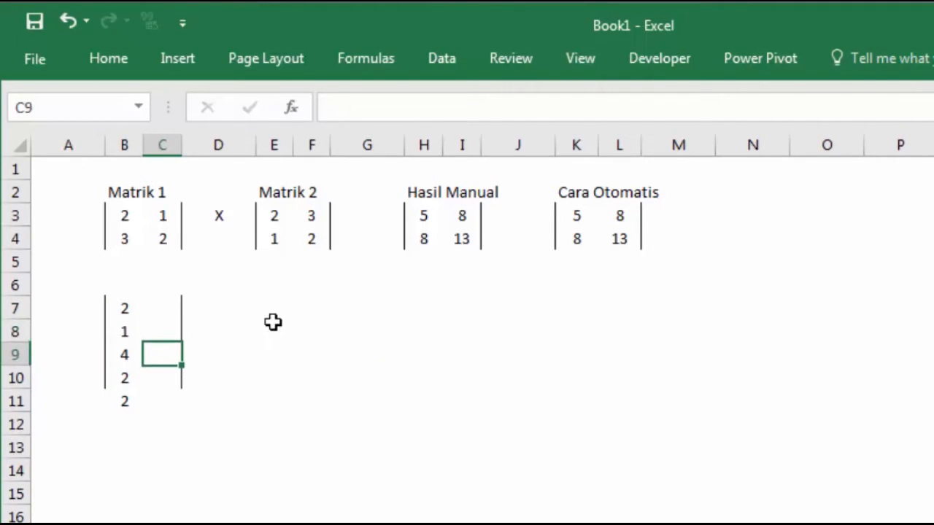
pyautogui.press('Left')
pyautogui.press('Delete')
# - Fill the second column of the matrix, C7:C10, with 2, 1, 2 and 4
pyautogui.press('Right')
pyautogui.press('Up')
pyautogui.press('Up')
pyautogui.press('Up')
pyautogui.press('Up')
pyautogui.write('2')
pyautogui.press('Return')
pyautogui.write('1')
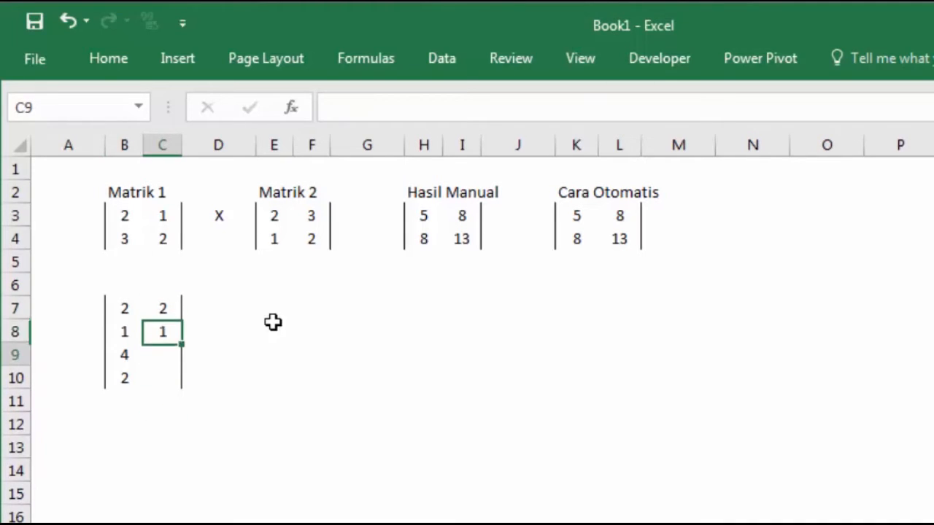
pyautogui.press('Return')
pyautogui.write('2')
pyautogui.press('Return')
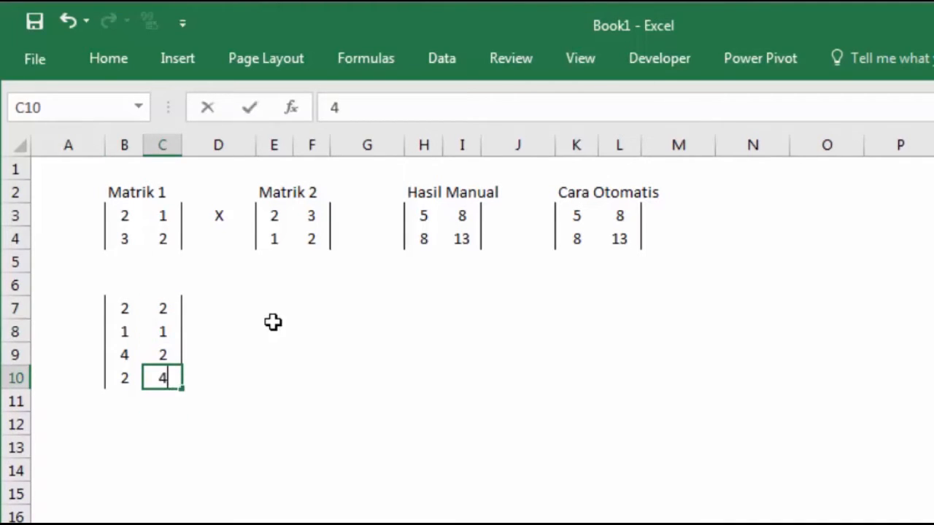
pyautogui.press('Return')
# - Start a second matrix by entering 2 in E7, 3 in E8 and 2 in F7
pyautogui.click(285, 322)
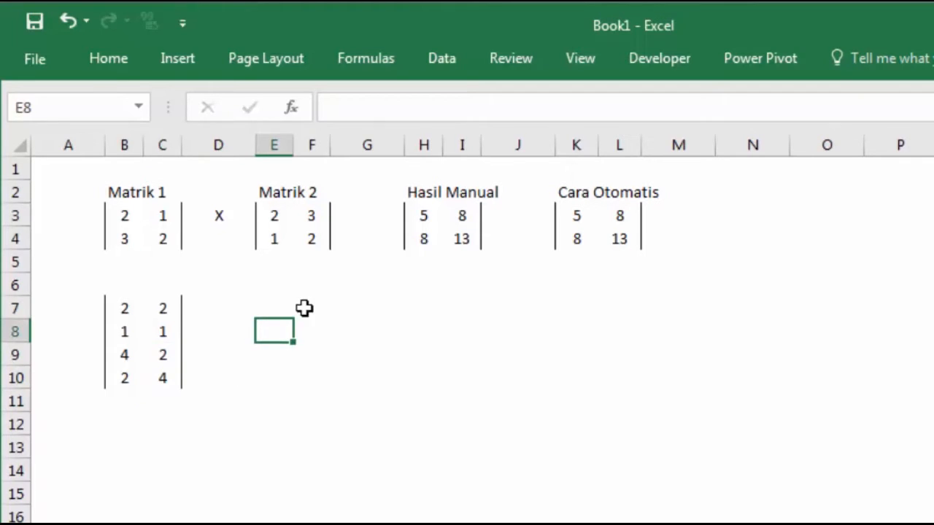
pyautogui.click(288, 299)
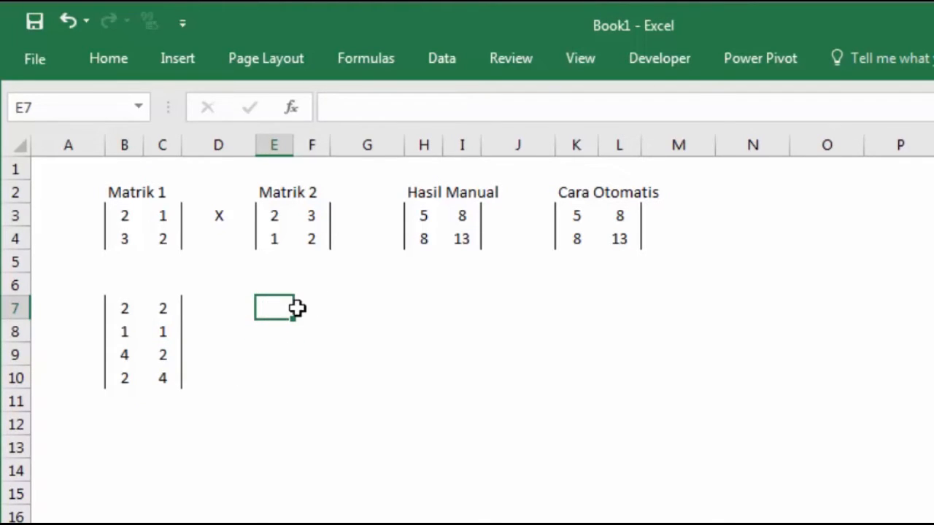
pyautogui.write('2')
pyautogui.press('Return')
pyautogui.write('3')
pyautogui.press('Tab')
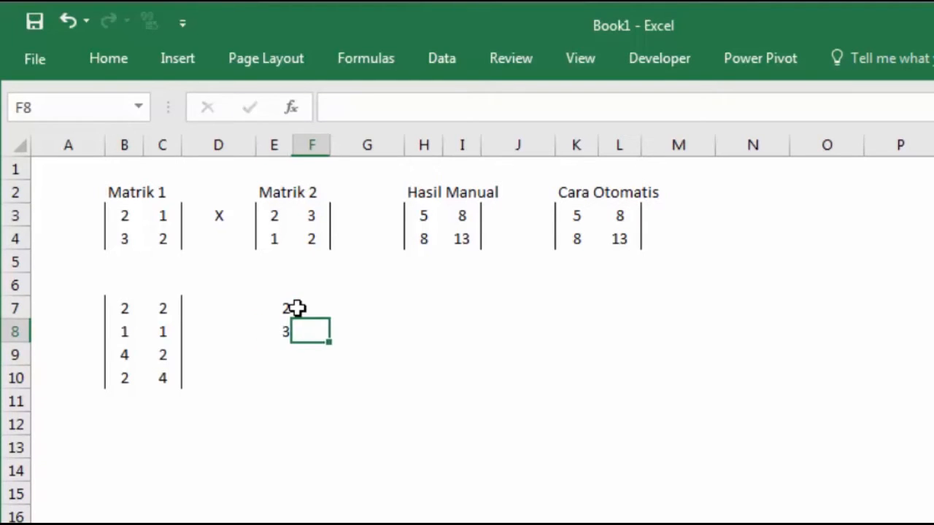
pyautogui.click(297, 309)
pyautogui.write('2')
pyautogui.press('Tab')
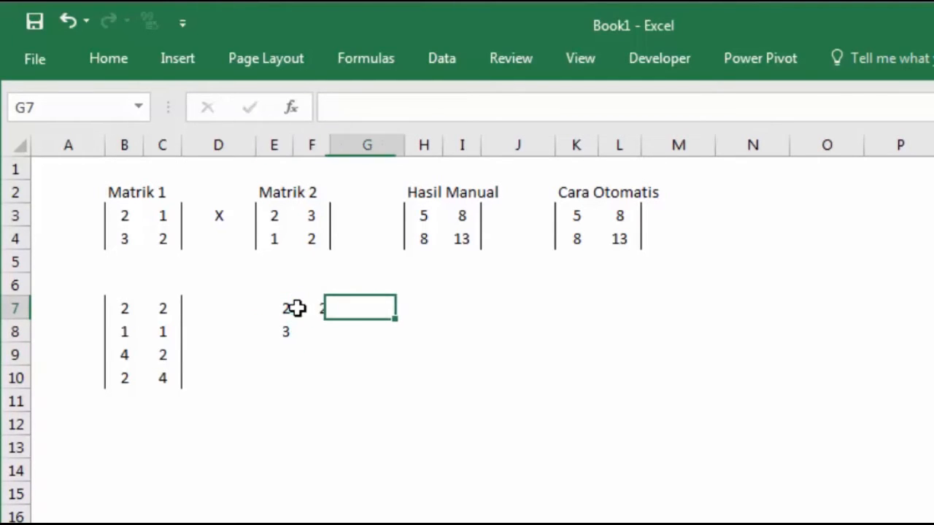
# - Complete the 2x4 matrix E7:H8 with 2 in F8, 3 in G7 and G8, 4 in H7 and 2 in H8
pyautogui.press('Down')
pyautogui.write('3')
pyautogui.press('Left')
pyautogui.write('2')
pyautogui.press('Tab')
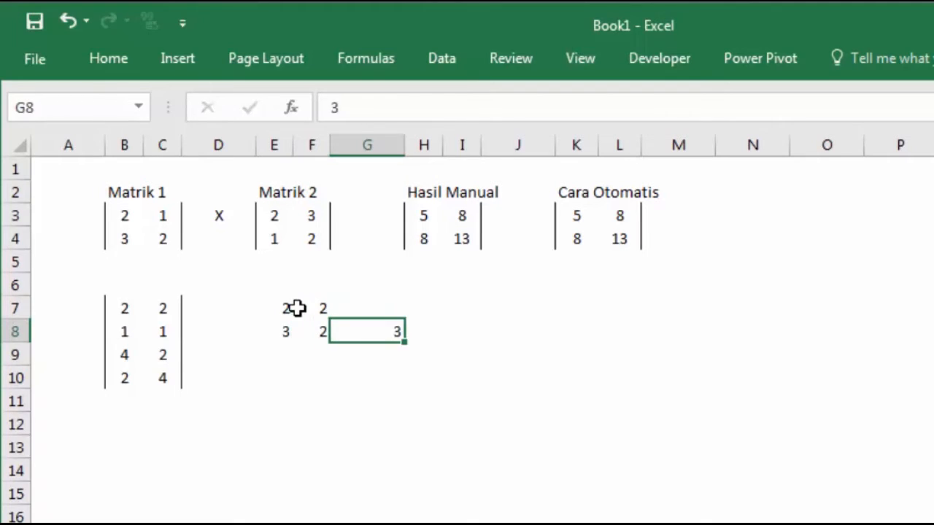
pyautogui.press('Up')
pyautogui.write('3')
pyautogui.press('Tab')
pyautogui.write('4')
pyautogui.press('Tab')
pyautogui.press('Down')
pyautogui.write('2')
pyautogui.hotkey('ctrl', 'Return')
pyautogui.click(603, 400)
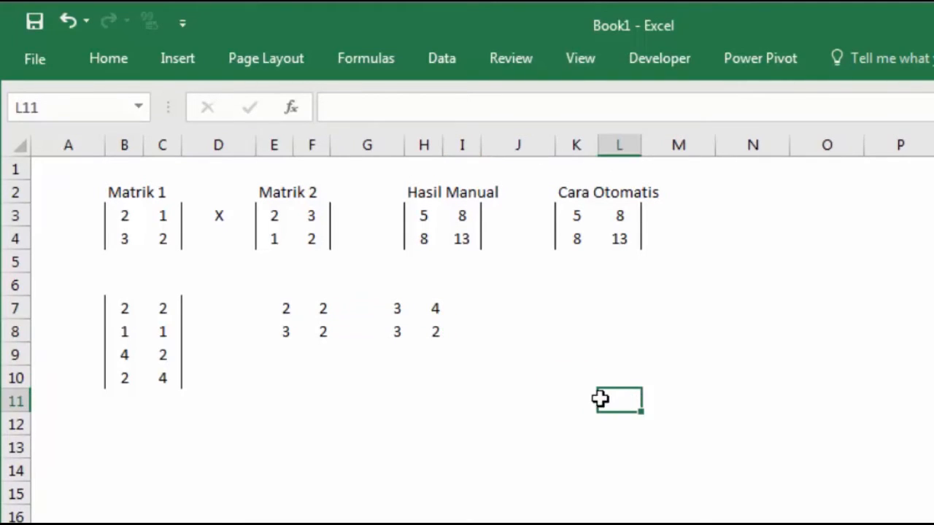
# - Apply thin left and right outer borders to the second matrix, E7:H8
pyautogui.moveTo(296, 299); pyautogui.dragTo(436, 332)
pyautogui.rightClick(410, 321)
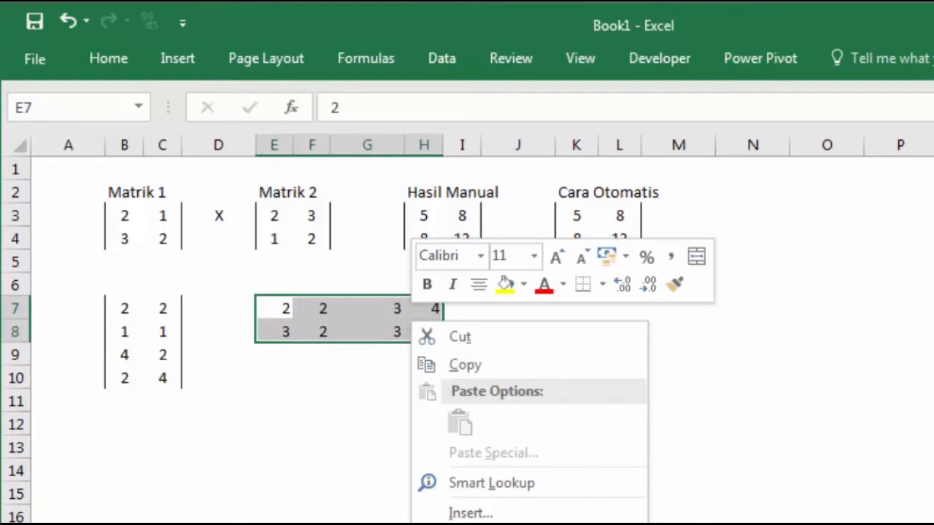
pyautogui.click(483, 524)
pyautogui.moveTo(581, 324); pyautogui.dragTo(666, 170)
pyautogui.click(578, 378)
pyautogui.click(722, 474)
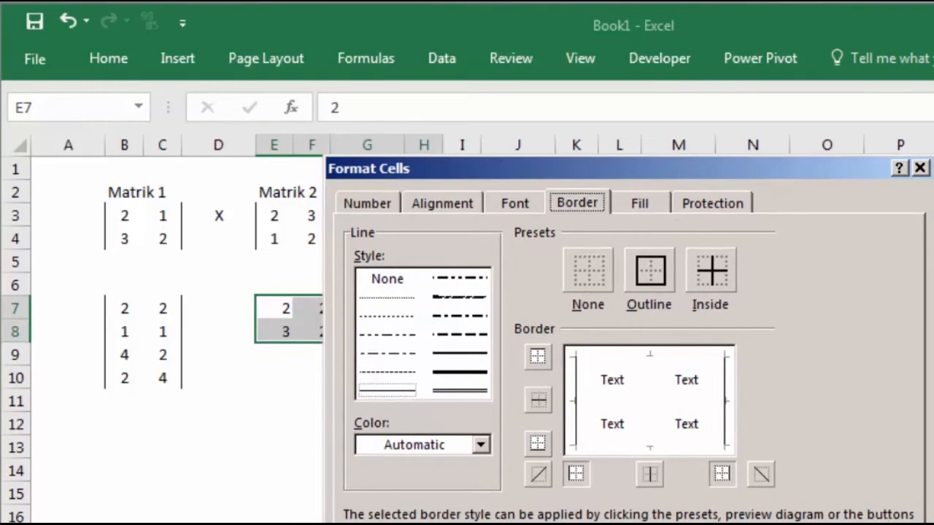
pyautogui.press('Return')
pyautogui.click(588, 476)
# - Centre the contents of E7:H8 horizontally
pyautogui.moveTo(287, 308); pyautogui.dragTo(434, 332)
pyautogui.click(125, 61)
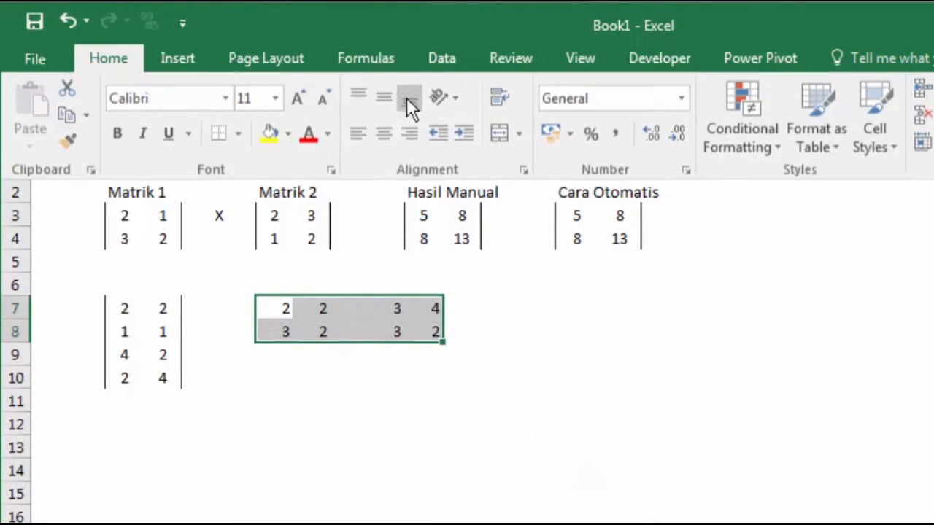
pyautogui.click(383, 133)
pyautogui.click(392, 397)
pyautogui.click(303, 499)
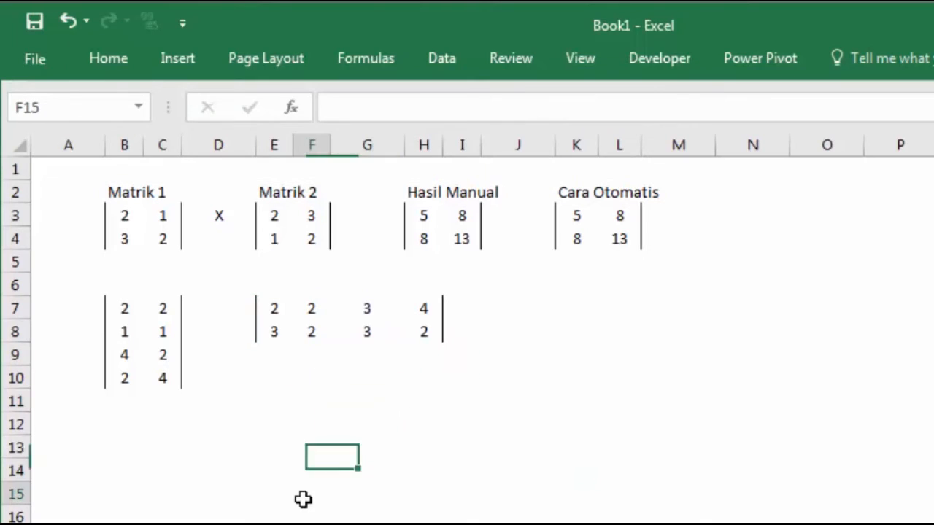
# - Examine the array formula in K3 and the entries of the matrices B7:C10 and E7:H8 that pair up in the multiplication
pyautogui.click(116, 313)
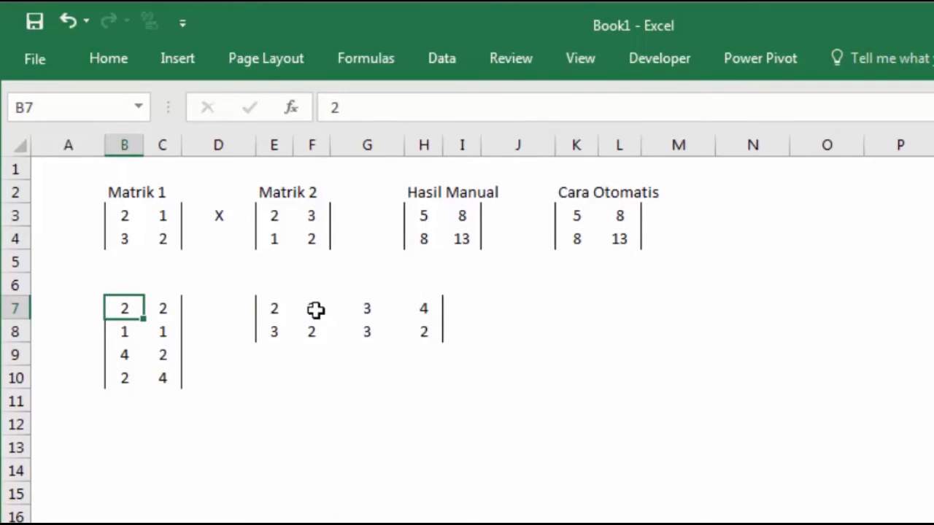
pyautogui.click(577, 289)
pyautogui.click(601, 193)
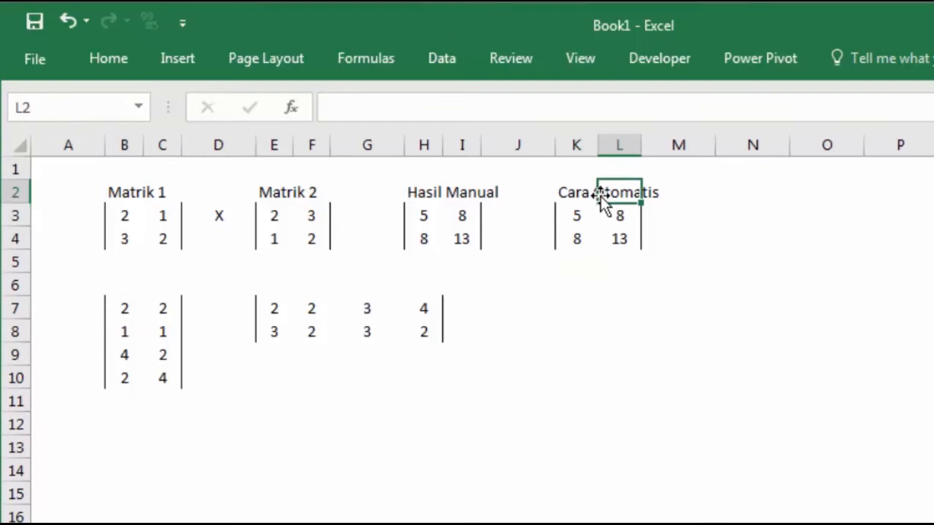
pyautogui.click(576, 216)
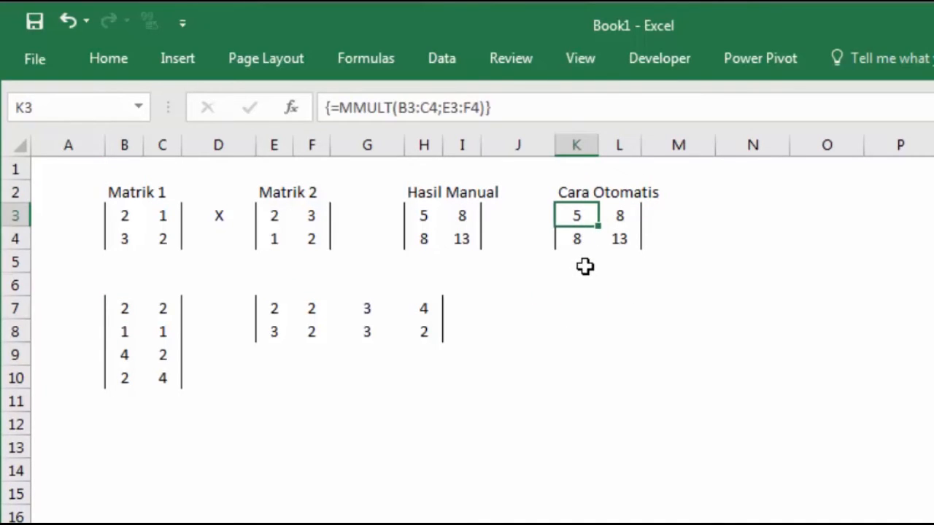
pyautogui.click(635, 308)
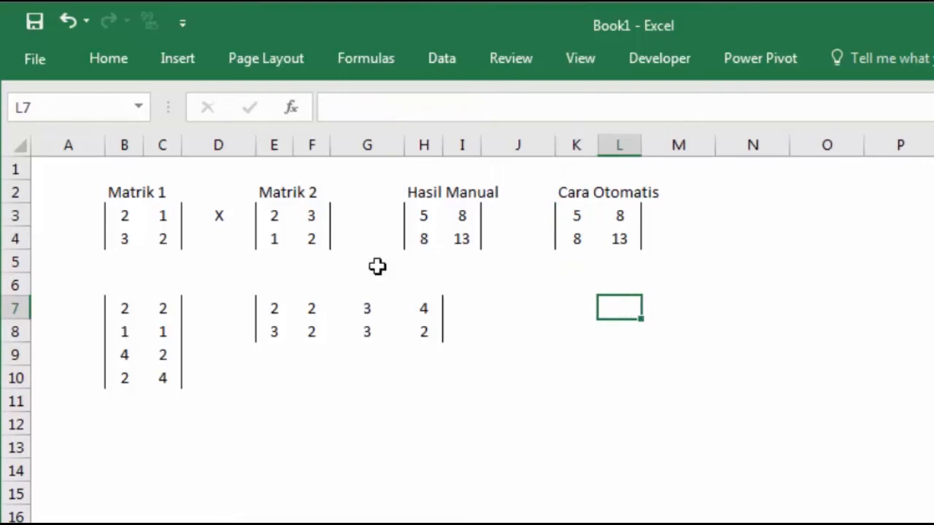
pyautogui.click(125, 309)
pyautogui.click(267, 307)
pyautogui.click(321, 316)
pyautogui.click(278, 334)
pyautogui.click(419, 315)
pyautogui.click(551, 301)
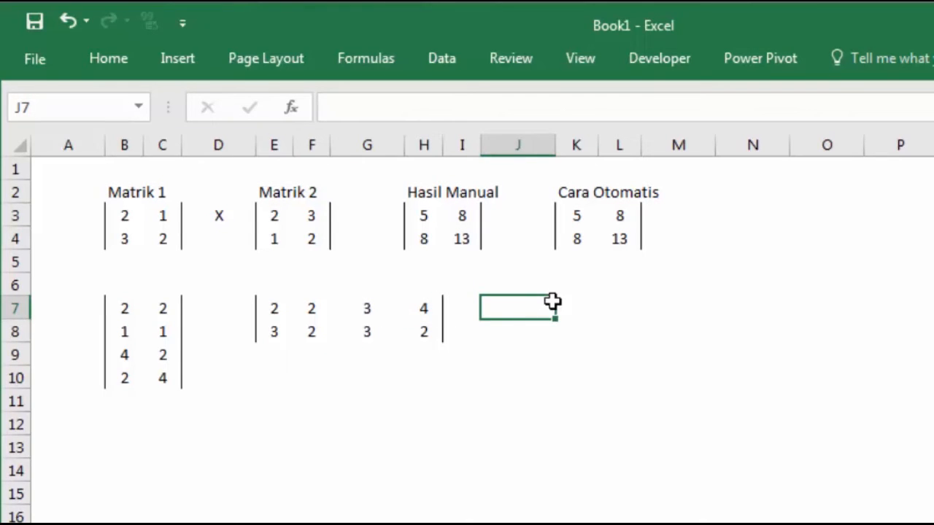
# - Enter the array formula =MMULT(B7:C10;E7:H8) across the oversized range K7:Q16
pyautogui.click(573, 307)
pyautogui.moveTo(575, 305); pyautogui.dragTo(917, 493)
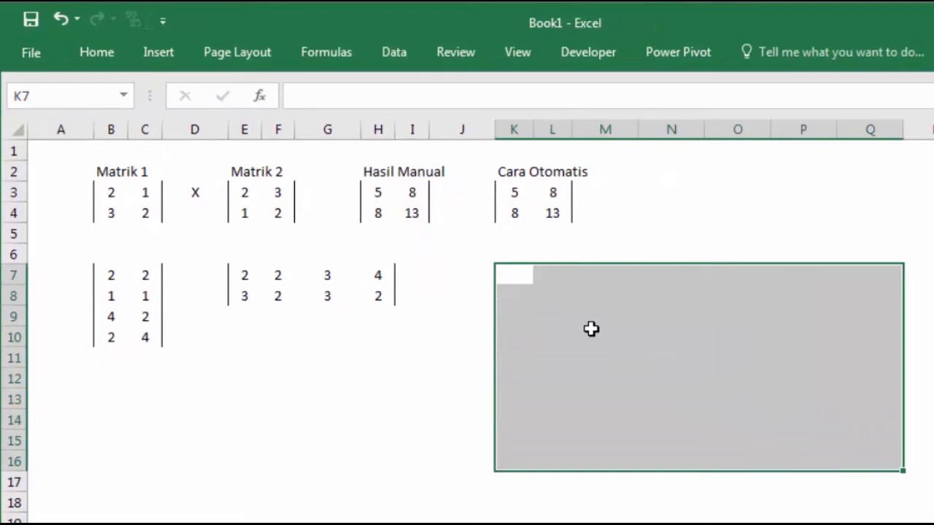
pyautogui.write('=mm')
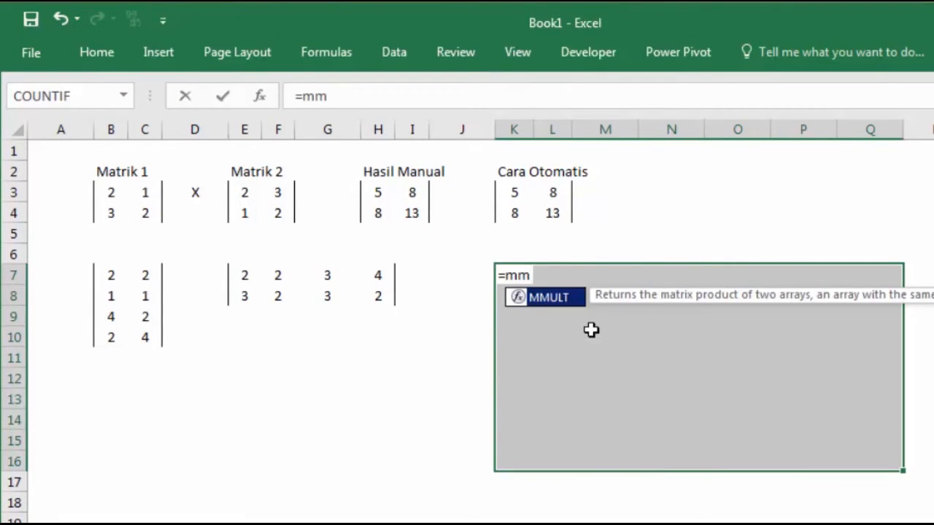
pyautogui.press('Tab')
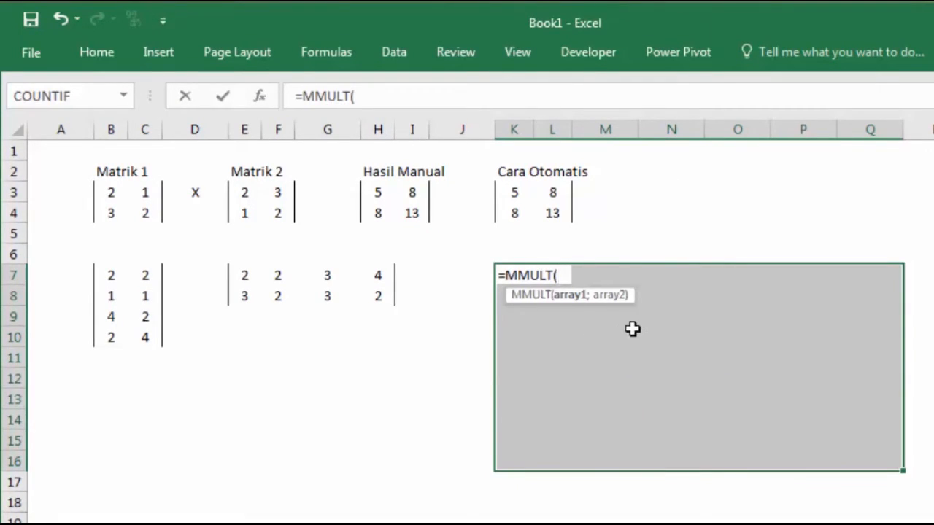
pyautogui.moveTo(113, 274); pyautogui.dragTo(133, 338)
pyautogui.write(';')
pyautogui.moveTo(246, 269); pyautogui.dragTo(373, 304)
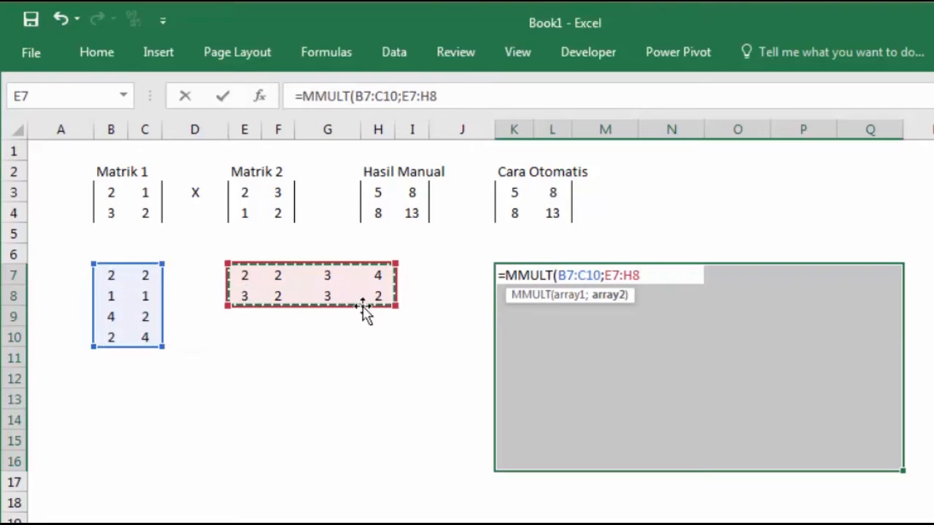
pyautogui.hotkey('ctrl', 'shift', 'Return')
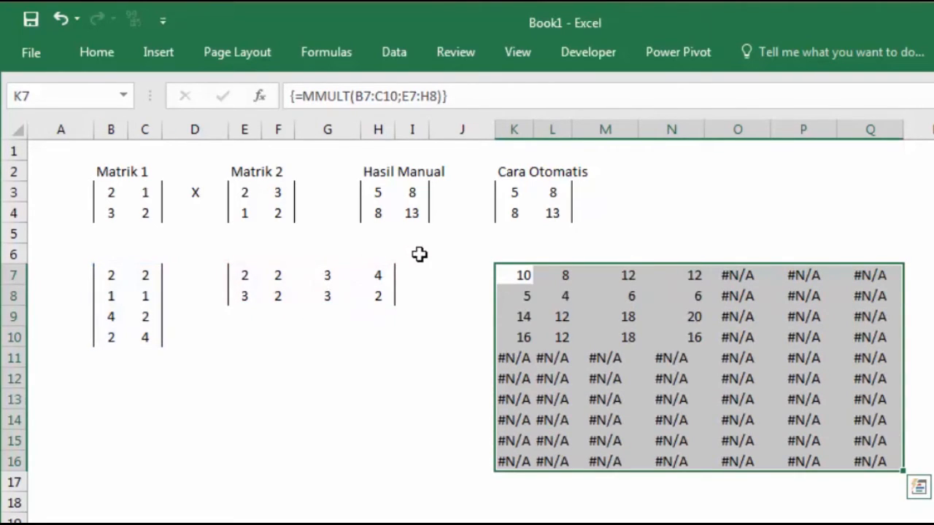
# - Examine the array result in K7:Q16, comparing the cells beyond the product matrix with its first row and first column
pyautogui.click(717, 395)
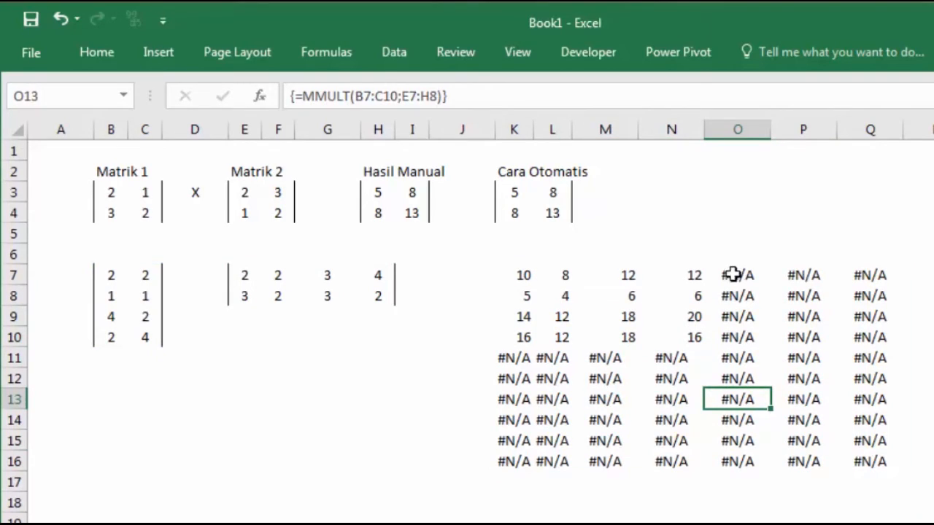
pyautogui.moveTo(728, 268); pyautogui.dragTo(902, 488)
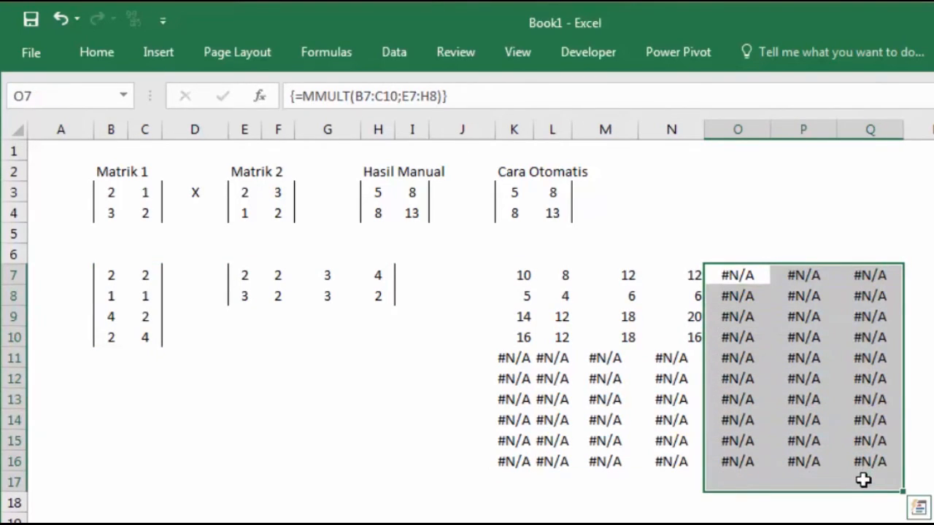
pyautogui.click(711, 437)
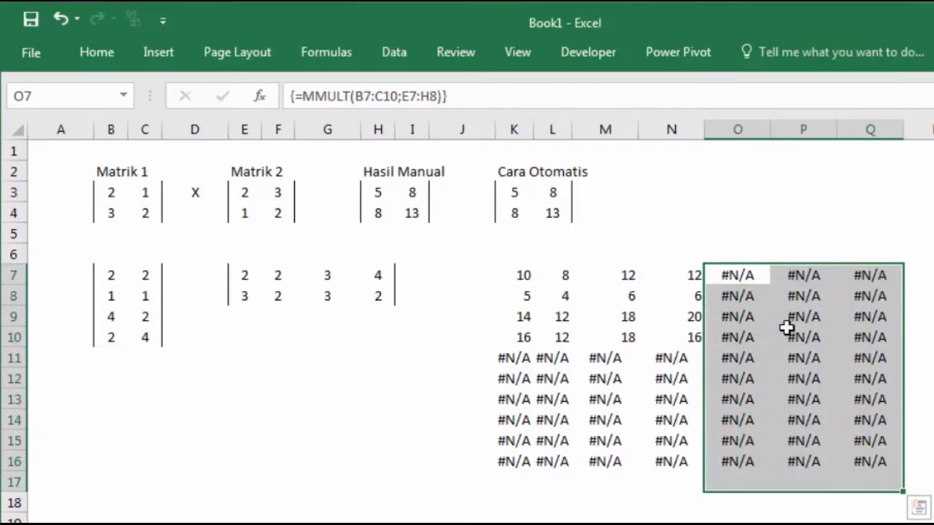
pyautogui.click(802, 316)
pyautogui.click(757, 277)
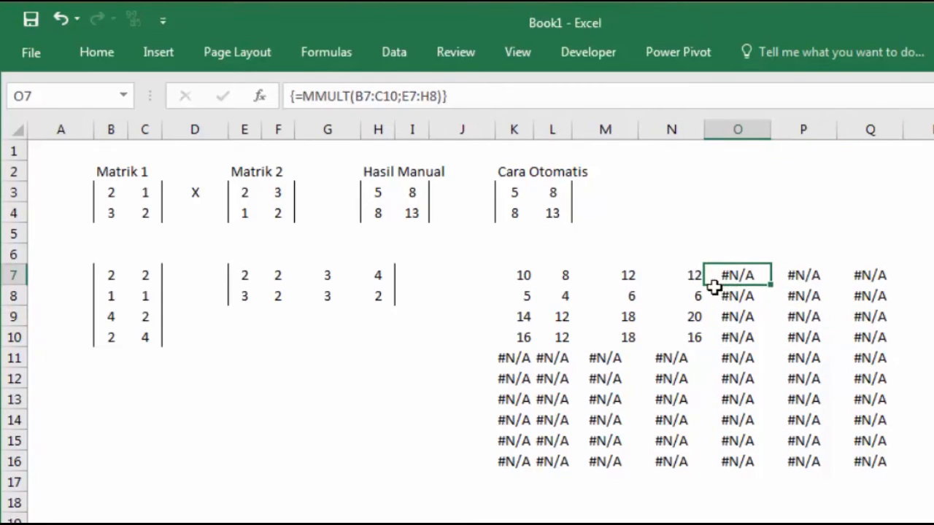
pyautogui.click(527, 274)
pyautogui.click(564, 277)
pyautogui.click(628, 277)
pyautogui.click(684, 275)
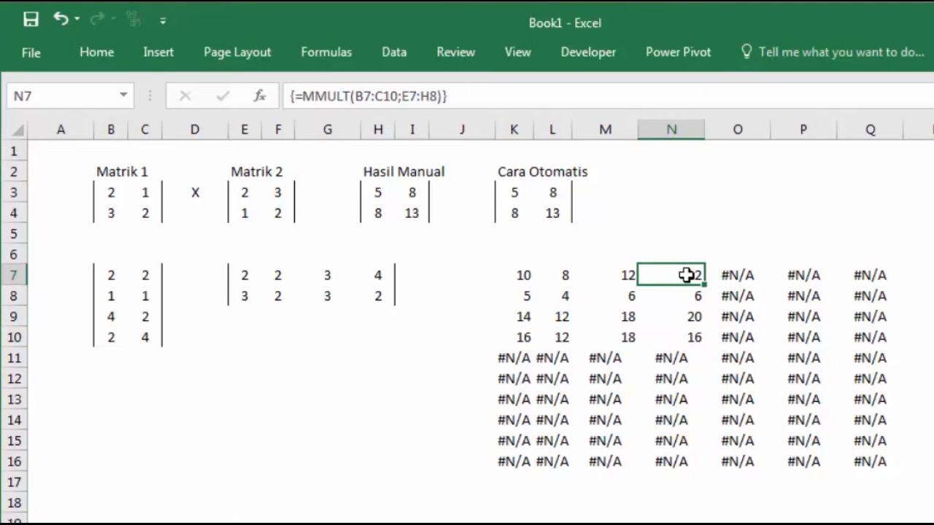
pyautogui.click(527, 274)
pyautogui.click(521, 296)
pyautogui.click(518, 314)
pyautogui.click(522, 335)
# - Delete the entire oversized array formula result that fills K7:Q16
pyautogui.moveTo(520, 257); pyautogui.dragTo(861, 458)
pyautogui.press('Delete')
# - Enter =MMULT(B7:C10;E7:H8) as an array formula across the 4x4 range K7:N10
pyautogui.click(523, 276)
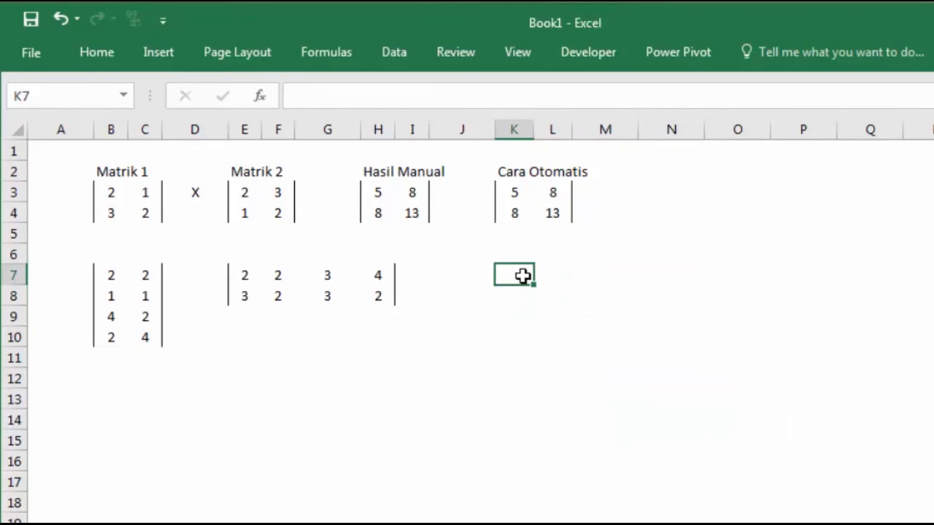
pyautogui.hotkey('shift', 'Right')
pyautogui.hotkey('shift', 'Right')
pyautogui.hotkey('shift', 'Right')
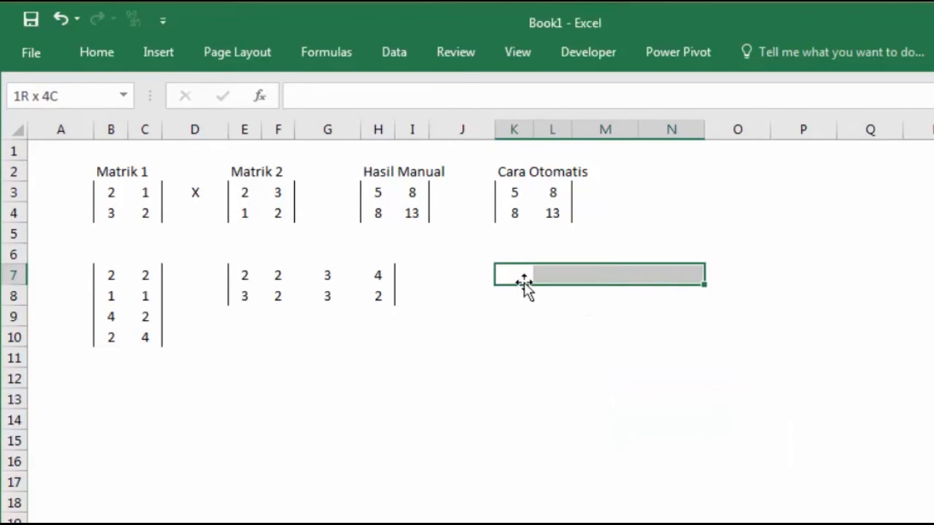
pyautogui.hotkey('shift', 'Down')
pyautogui.hotkey('shift', 'Down')
pyautogui.hotkey('shift', 'Down')
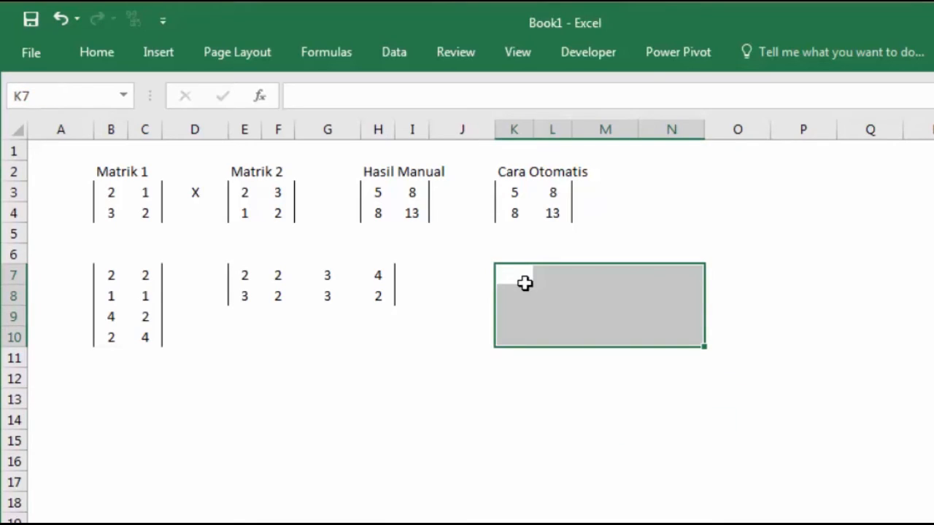
pyautogui.write('=mm')
pyautogui.press('Tab')
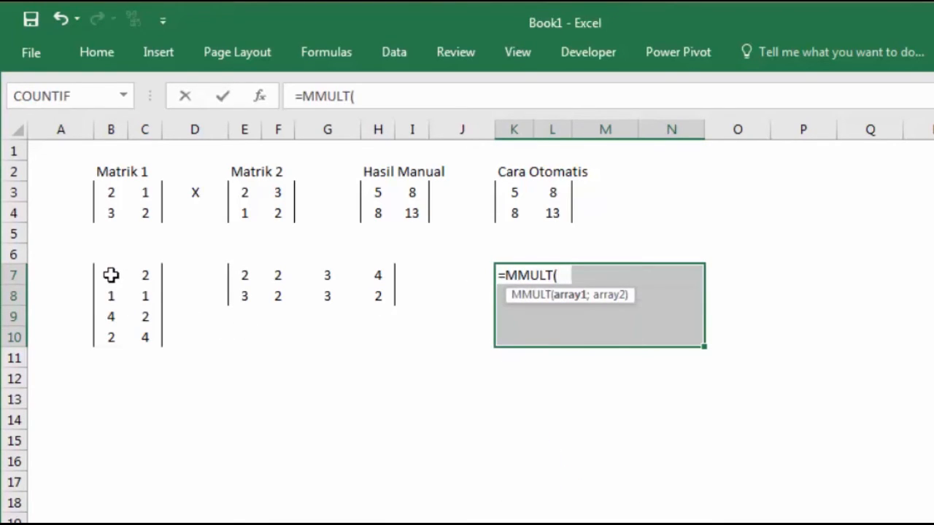
pyautogui.moveTo(111, 275); pyautogui.dragTo(138, 340)
pyautogui.write(';')
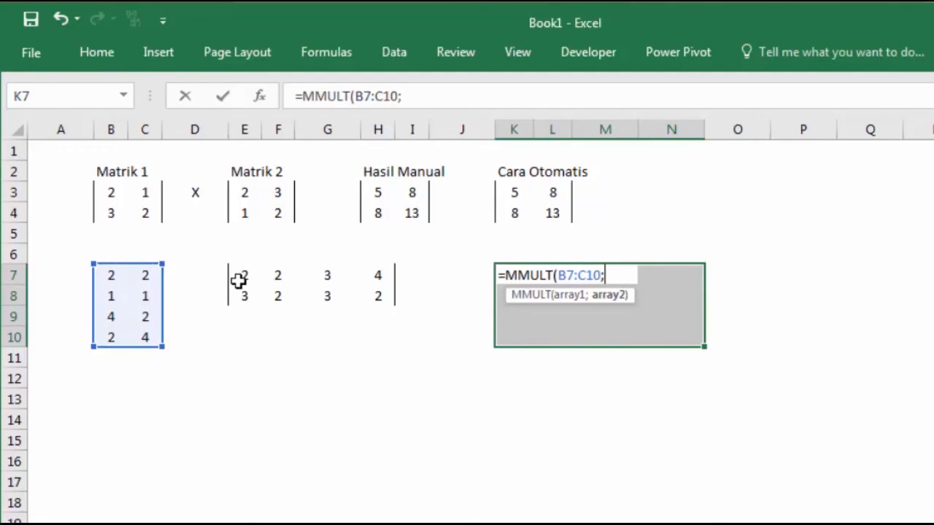
pyautogui.moveTo(241, 275); pyautogui.dragTo(378, 295)
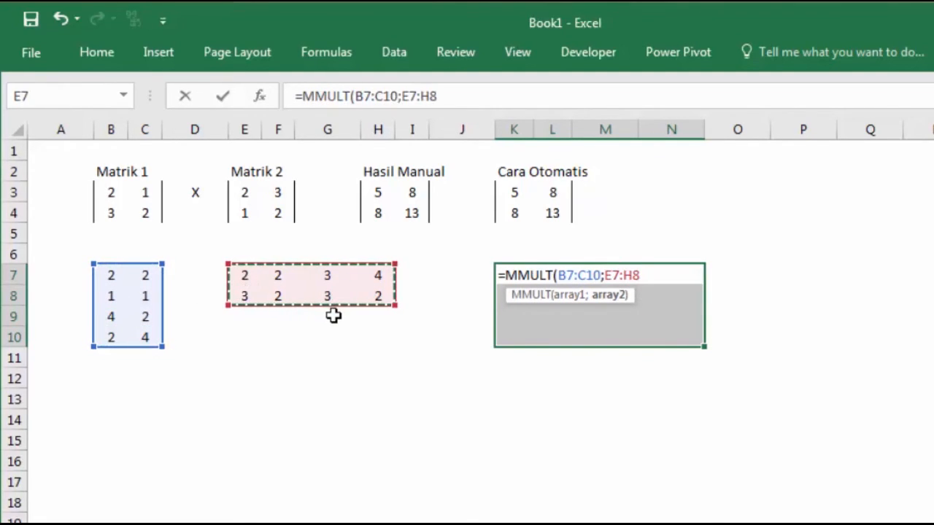
pyautogui.hotkey('ctrl', 'shift', 'Return')
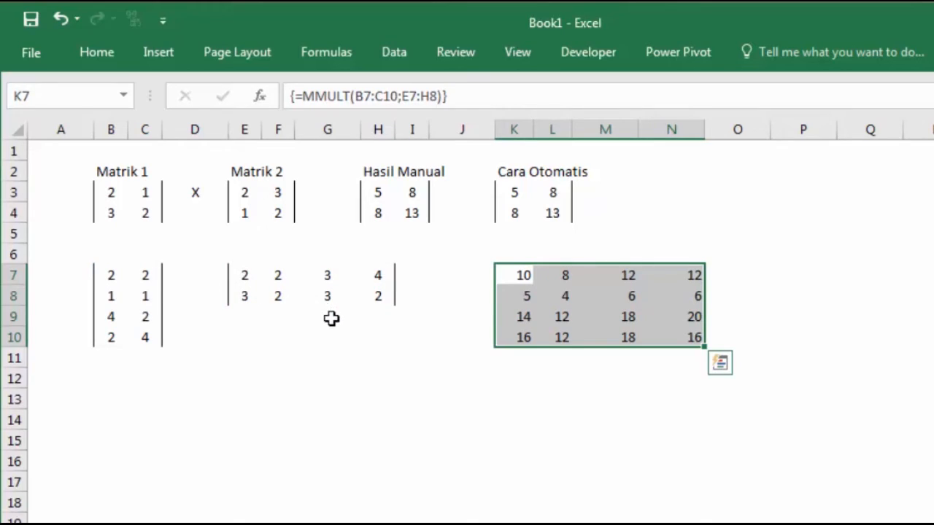
# - Apply thin left and right outer borders to the product matrix, K7:N10
pyautogui.rightClick(592, 283)
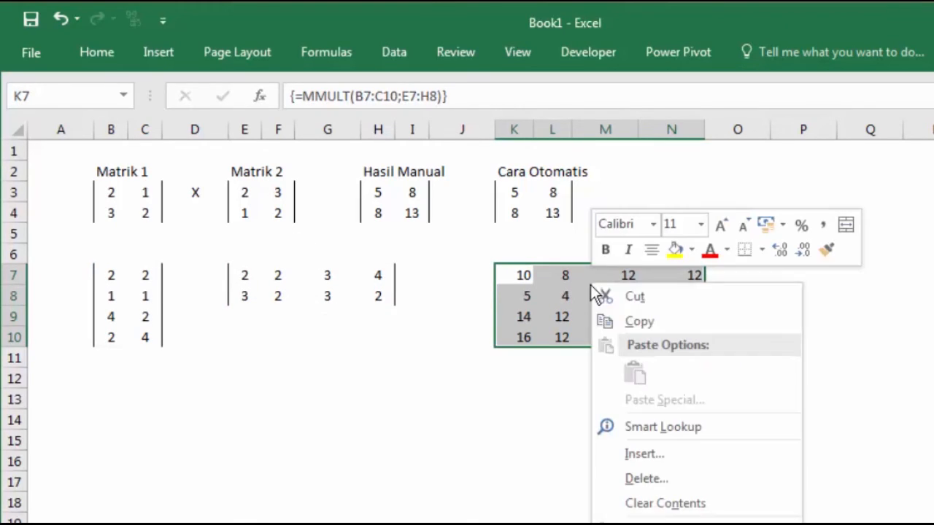
pyautogui.click(649, 524)
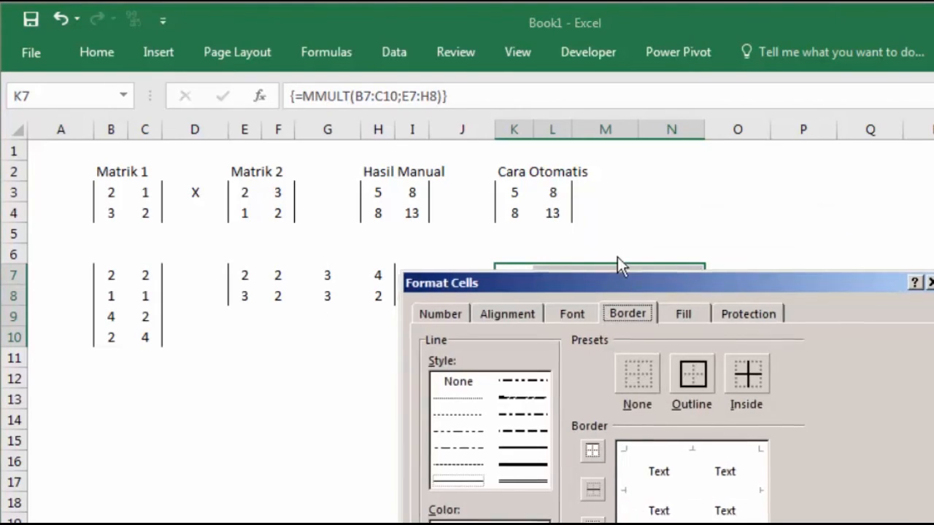
pyautogui.moveTo(618, 272); pyautogui.dragTo(237, 121)
pyautogui.click(248, 314)
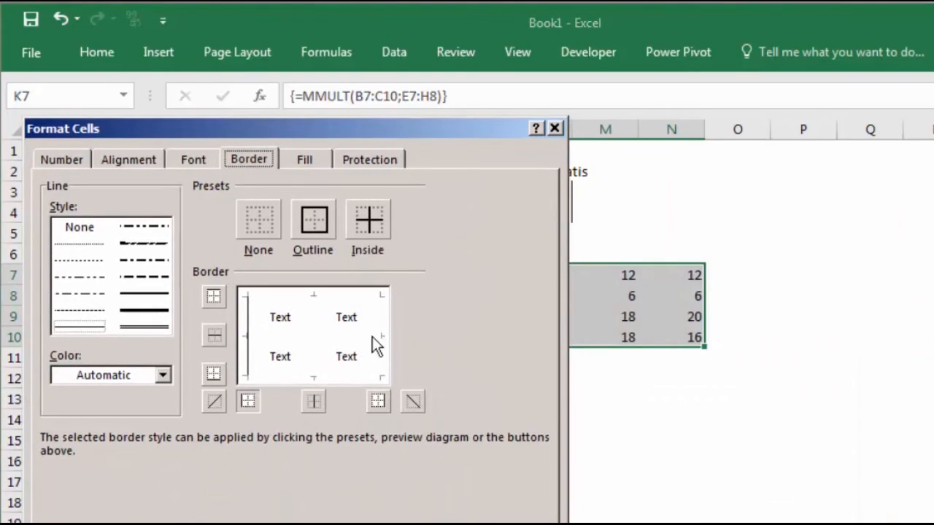
pyautogui.click(440, 519)
pyautogui.click(431, 441)
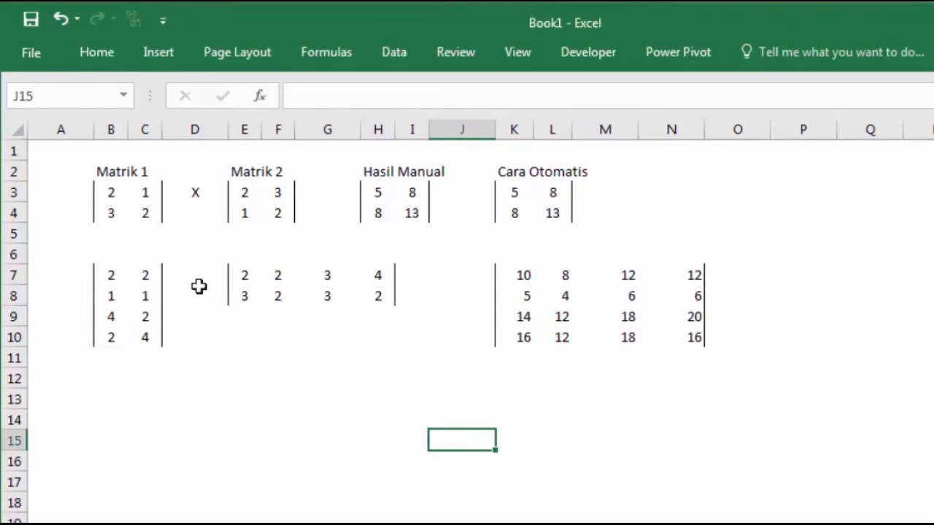
# - Centre the contents of K7:N10 horizontally
pyautogui.moveTo(520, 277); pyautogui.dragTo(686, 337)
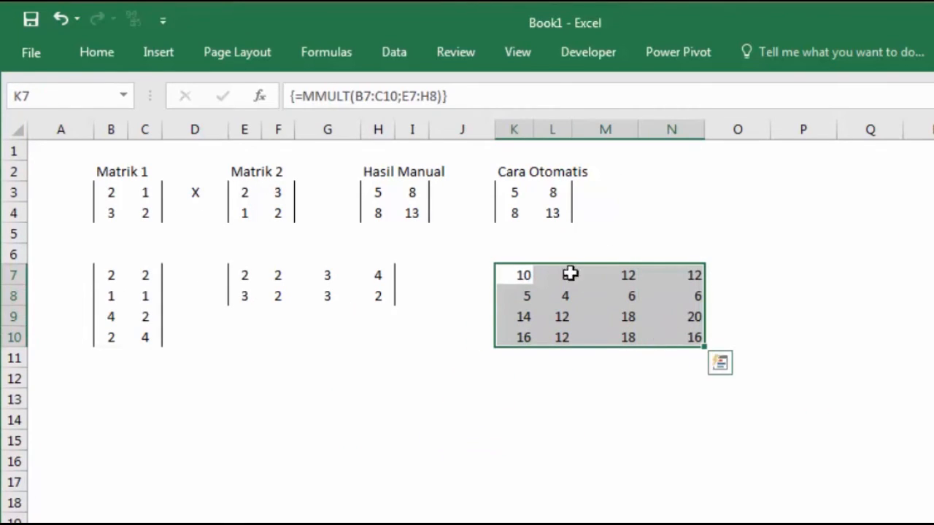
pyautogui.click(95, 52)
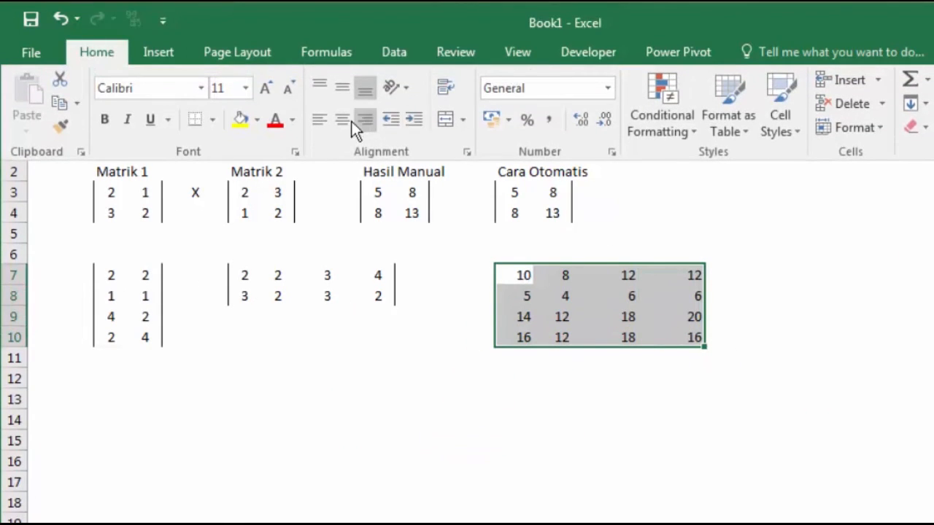
pyautogui.click(340, 125)
pyautogui.click(815, 274)
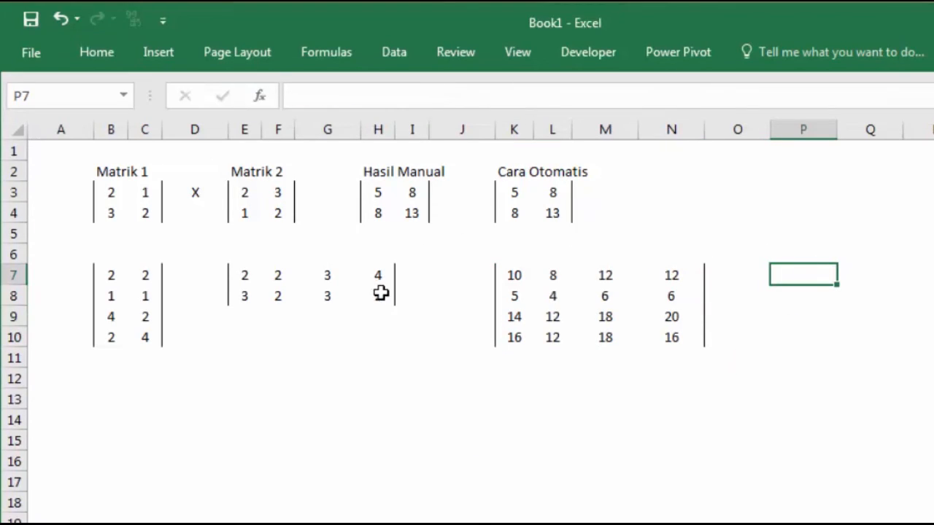
# - Enter the multiplication sign X in D7 between the two matrices and centre it horizontally
pyautogui.click(200, 280)
pyautogui.write('X')
pyautogui.click(328, 378)
pyautogui.click(195, 275)
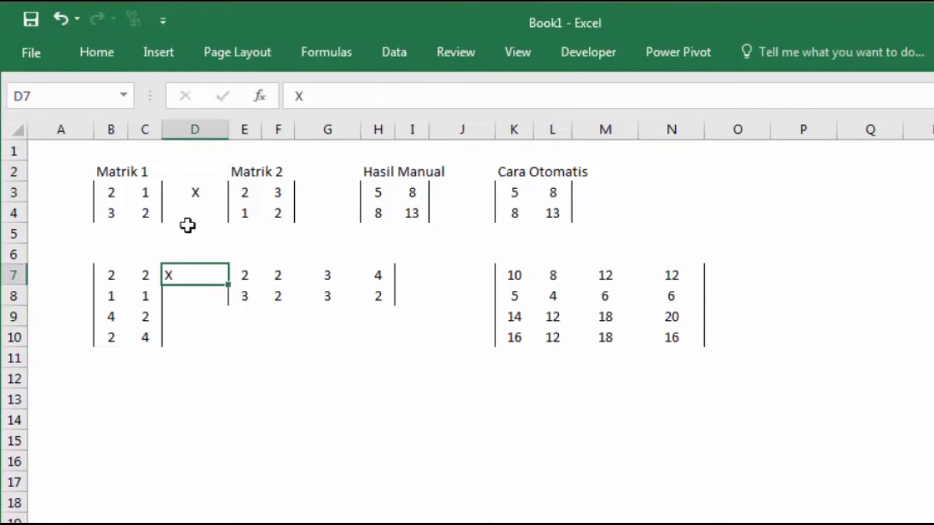
pyautogui.click(97, 52)
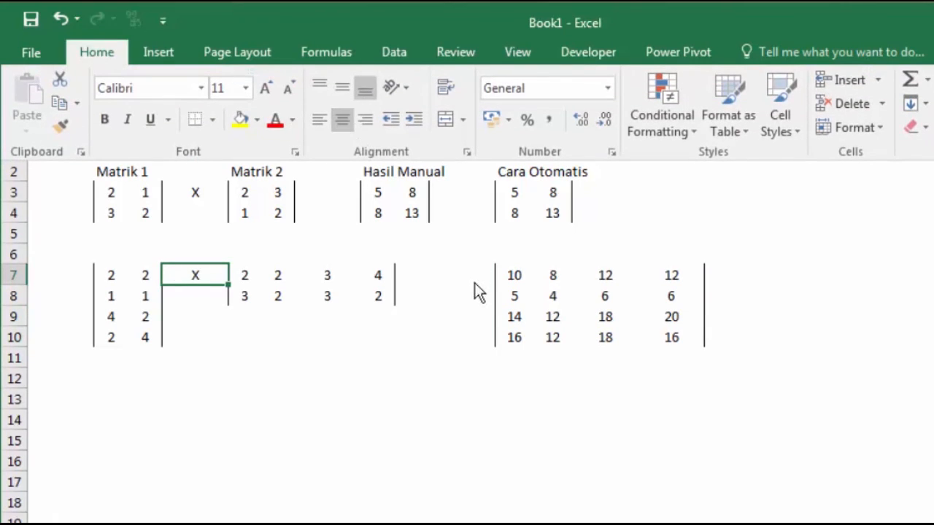
pyautogui.click(446, 306)
# - Review the source matrices, the manual result in H3:I4 and the array formula in K7:N10
pyautogui.click(823, 198)
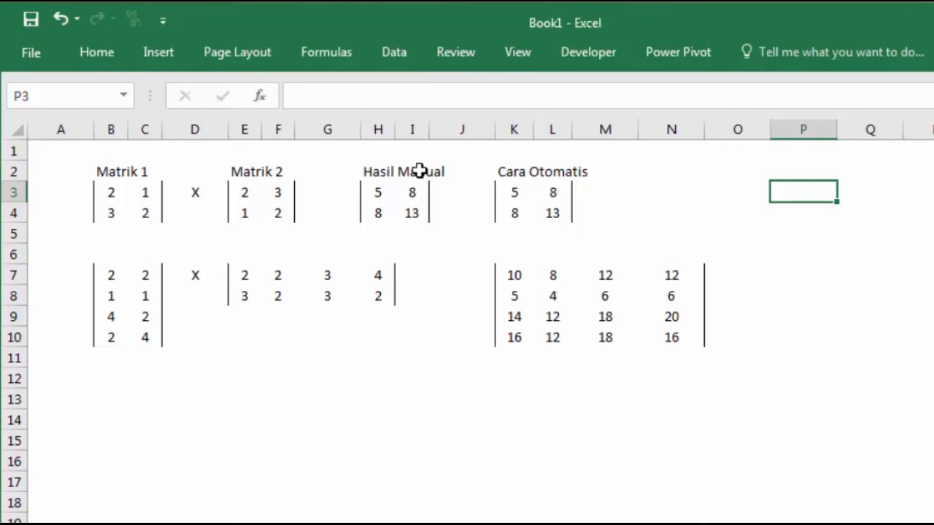
pyautogui.click(384, 315)
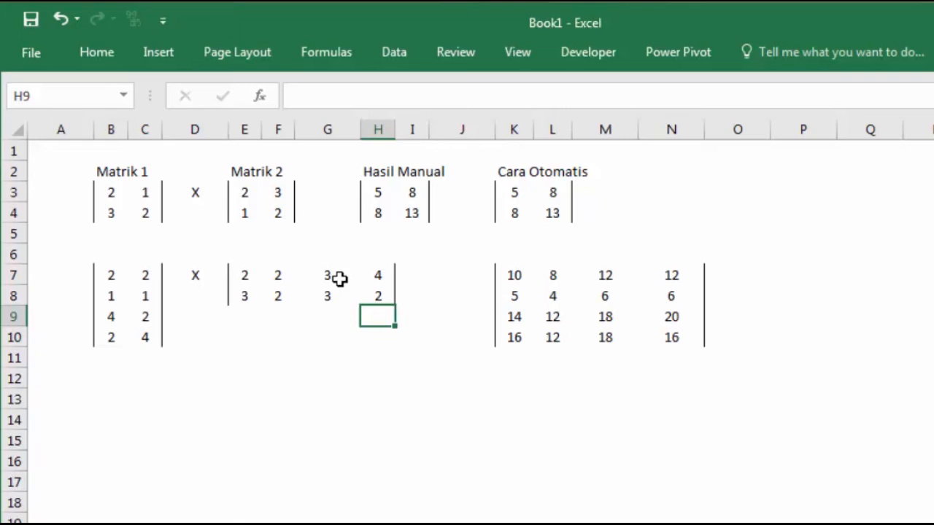
pyautogui.click(110, 192)
pyautogui.click(244, 191)
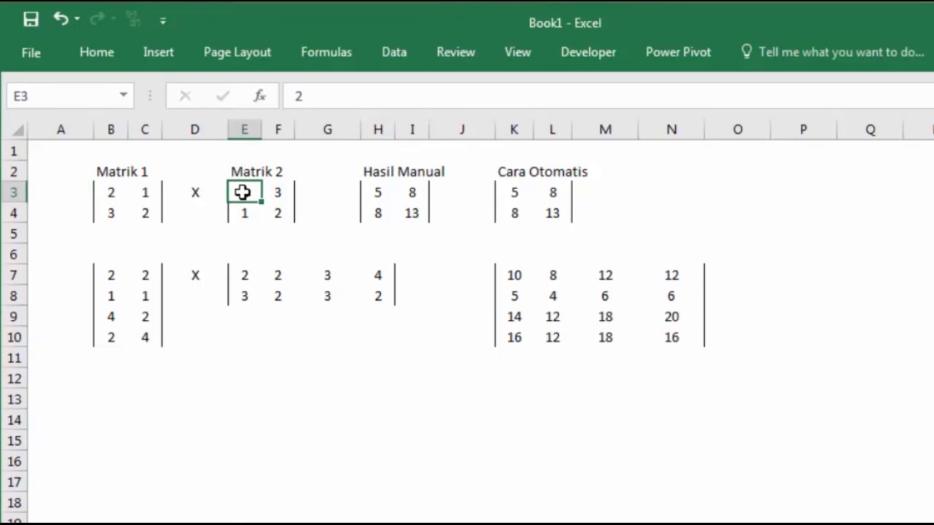
pyautogui.click(404, 178)
pyautogui.click(580, 190)
pyautogui.moveTo(529, 272); pyautogui.dragTo(690, 336)
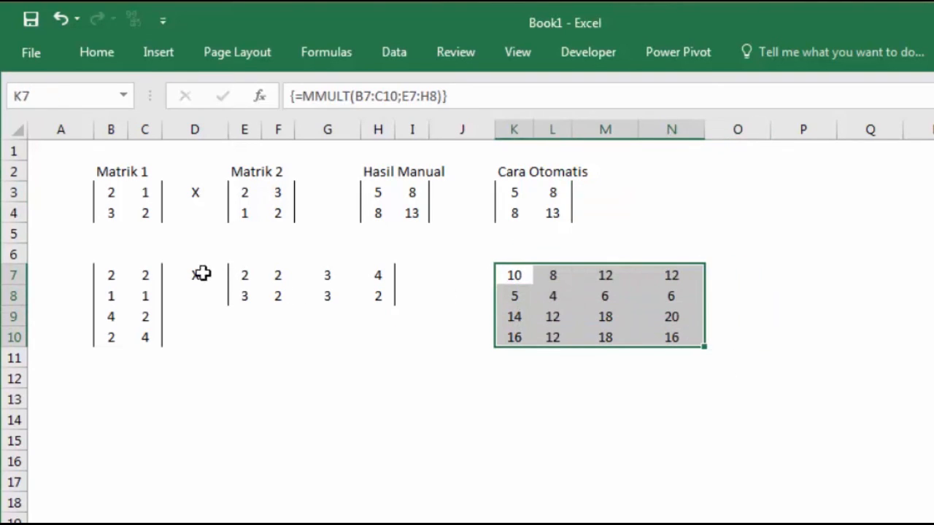
pyautogui.click(377, 191)
pyautogui.moveTo(393, 191); pyautogui.dragTo(412, 215)
pyautogui.click(412, 337)
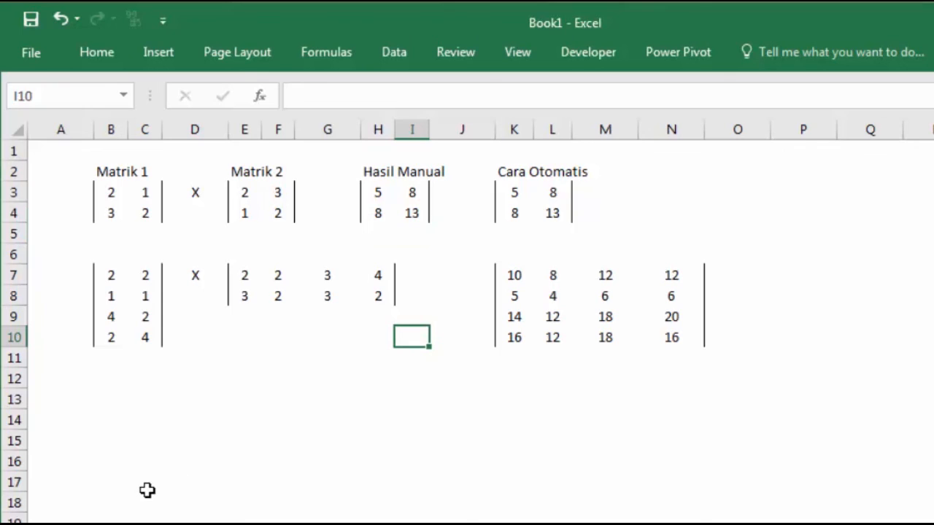